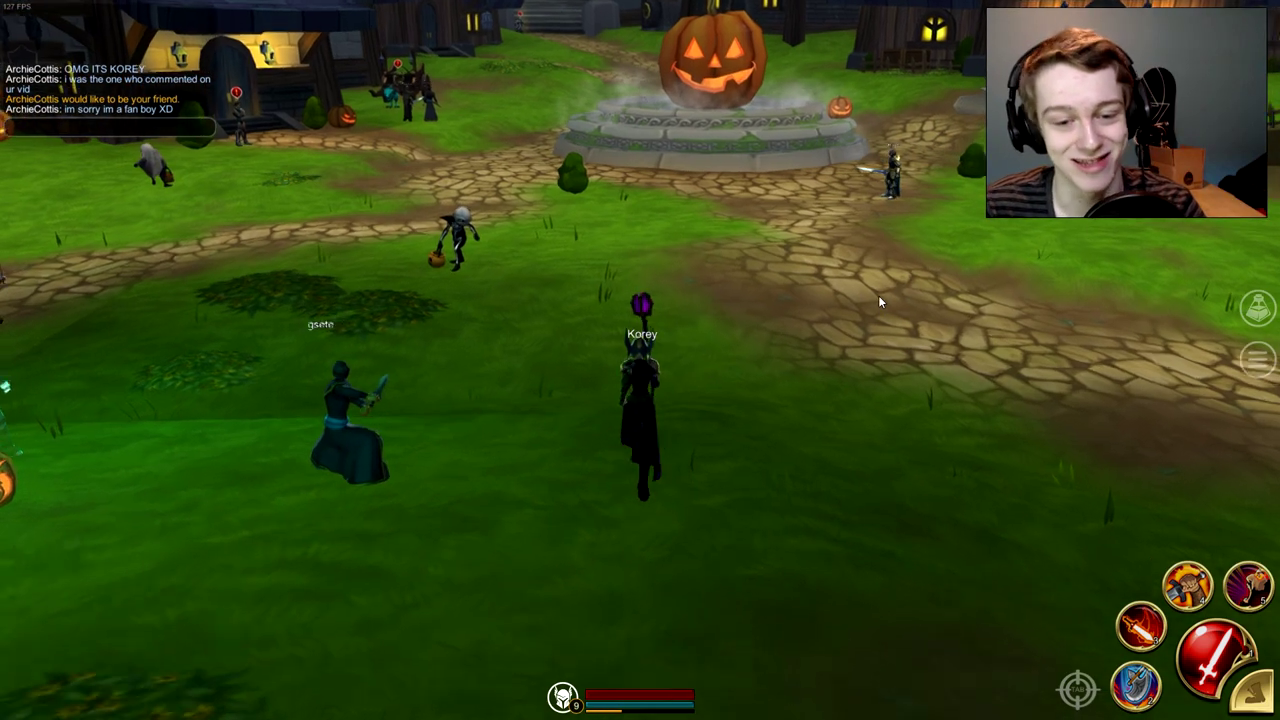
Run the character across the grass to the pumpkin fountain and jump onto its rim.
key(space)
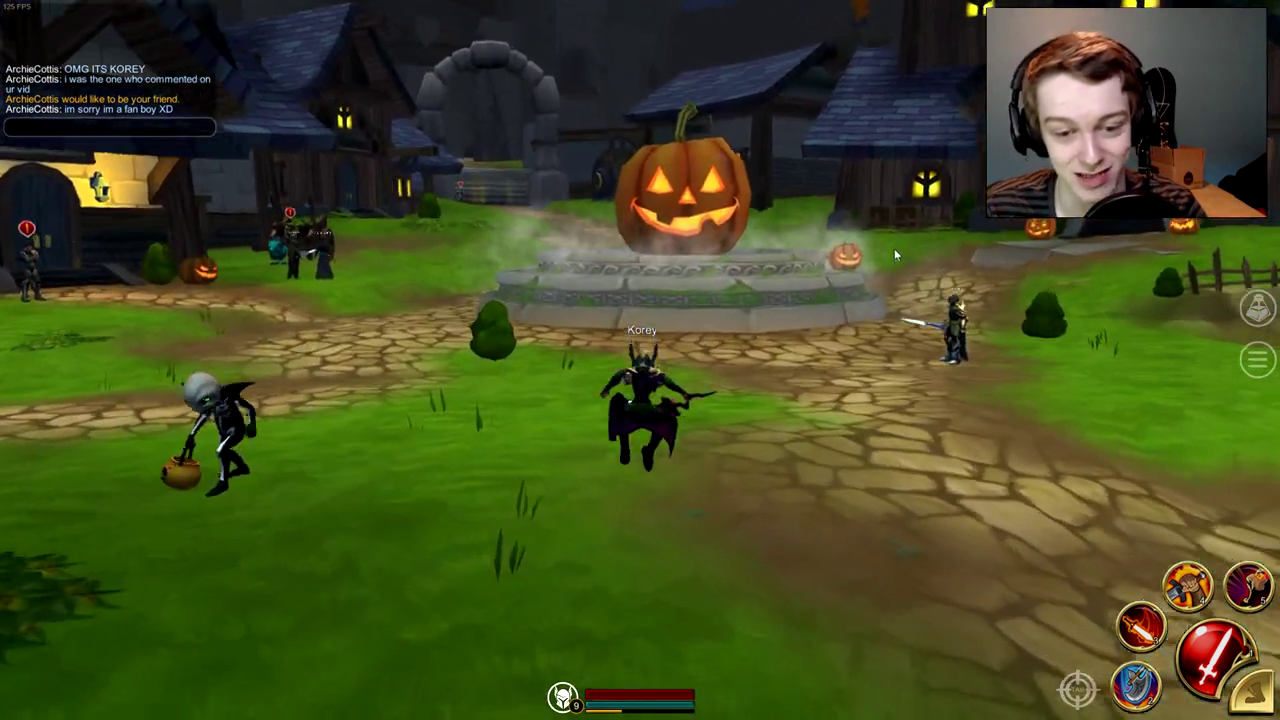
key(w)
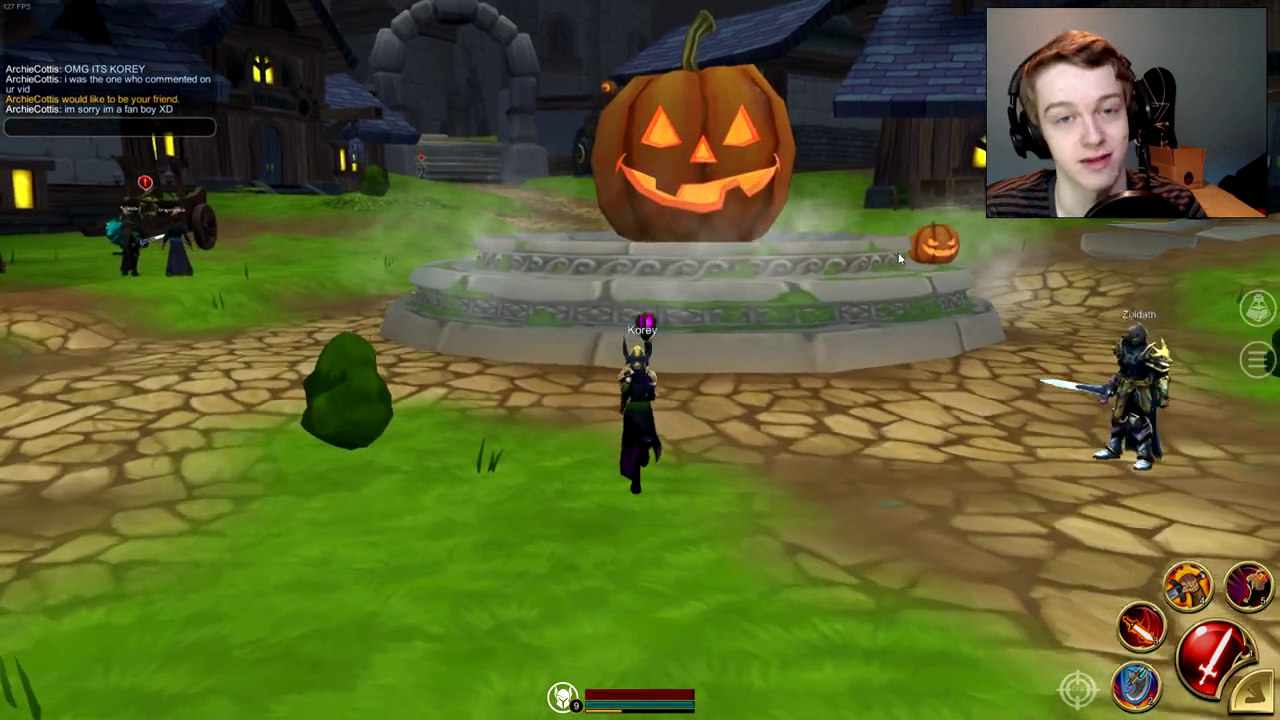
key(w)
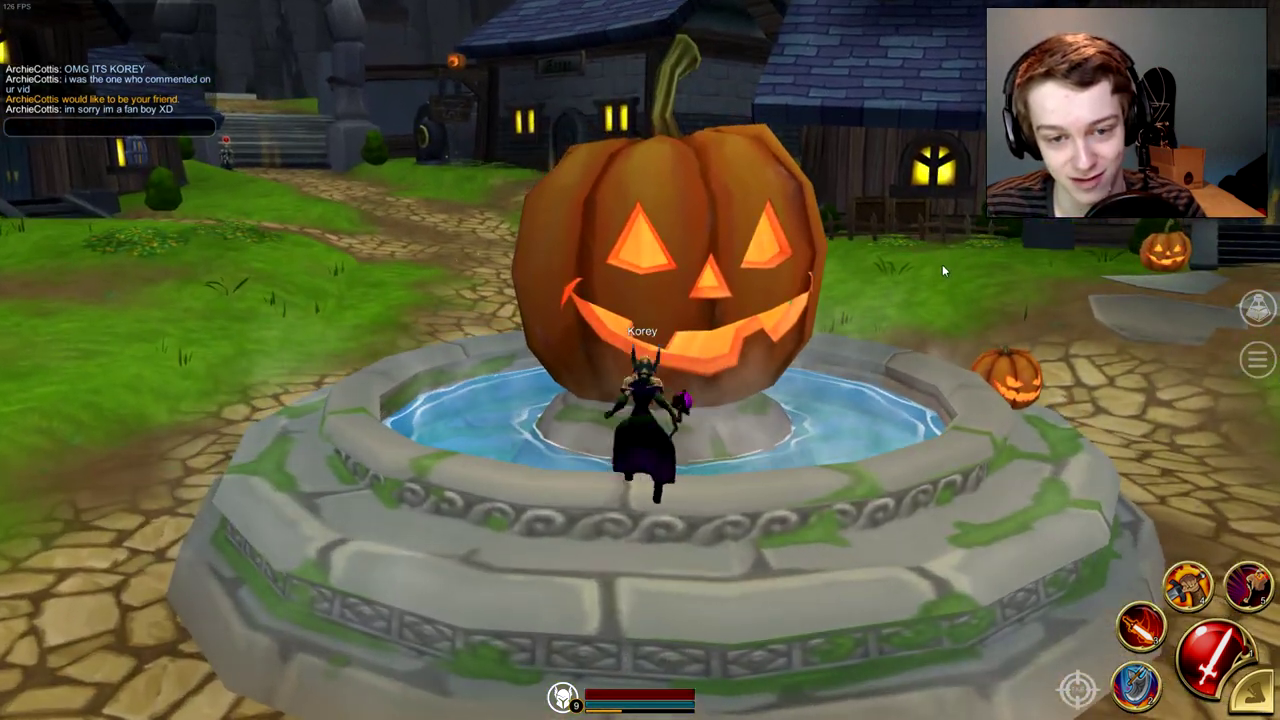
key(w)
key(space)
Steer the character off the pumpkin fountain and along the cobbled path beside it.
drag(944, 265, 515, 308)
key(a)
key(space)
key(d)
key(space)
key(d)
key(w)
key(d)
key(w)
key(d)
key(w)
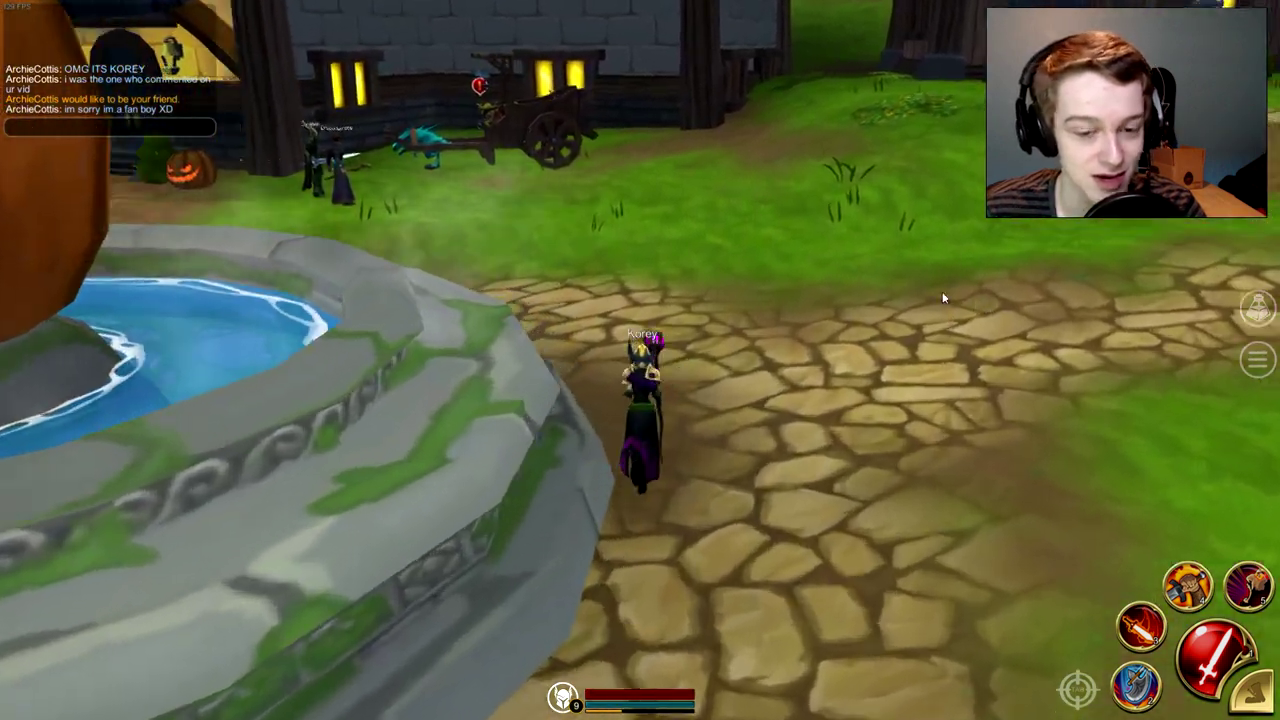
Turn the character around beside the fountain and jump back onto its stone rim.
key(d)
drag(942, 298, 456, 291)
key(w)
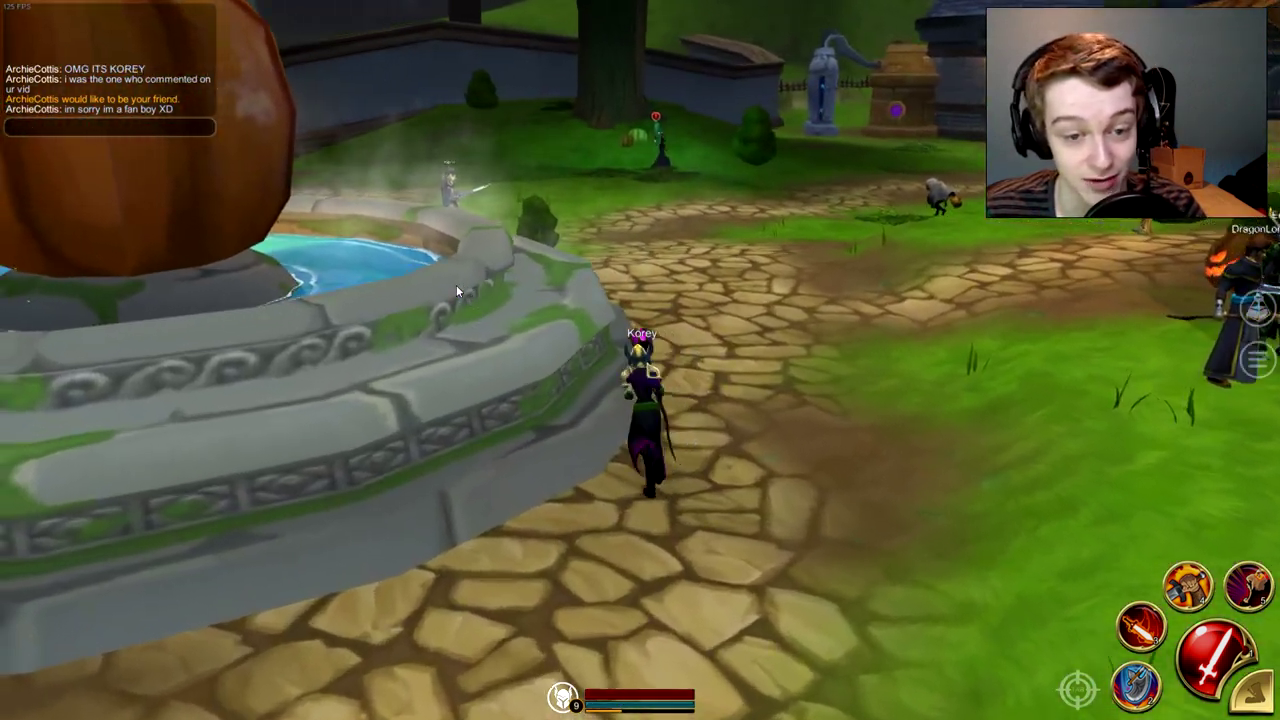
key(a)
key(space)
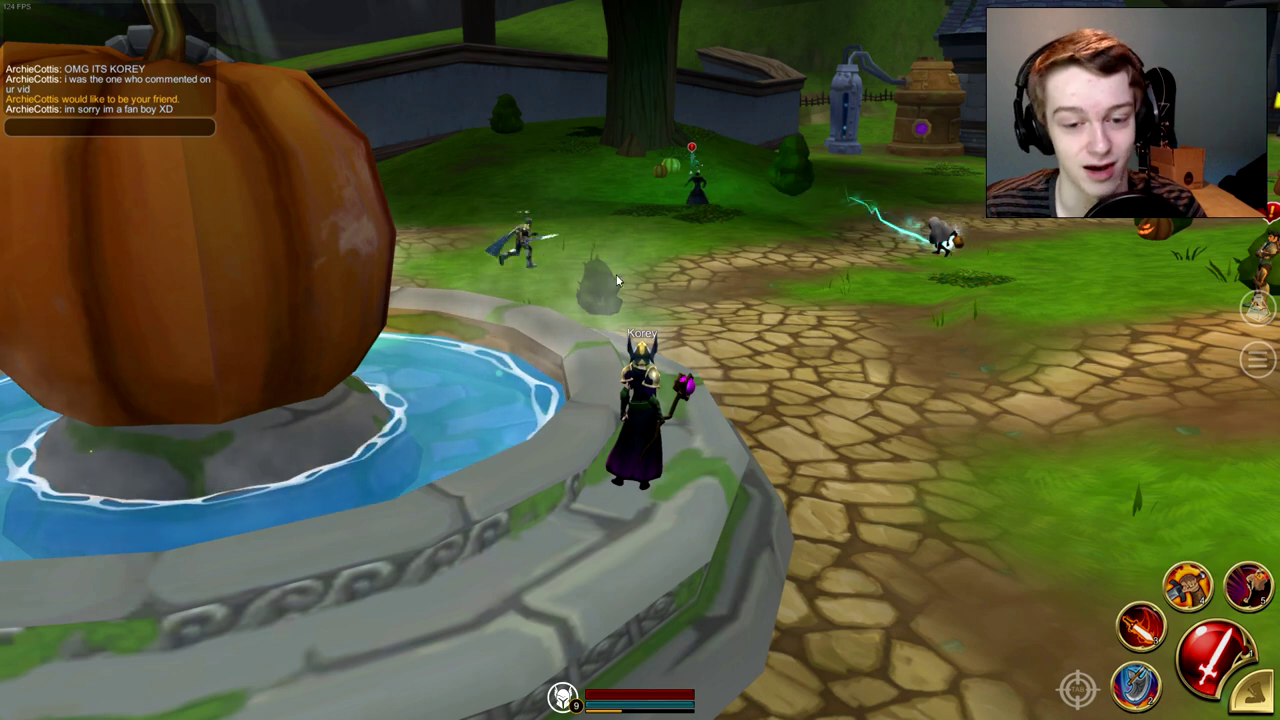
Run the character along the fountain rim and down to the grass patch beside the bush.
drag(750, 264, 599, 254)
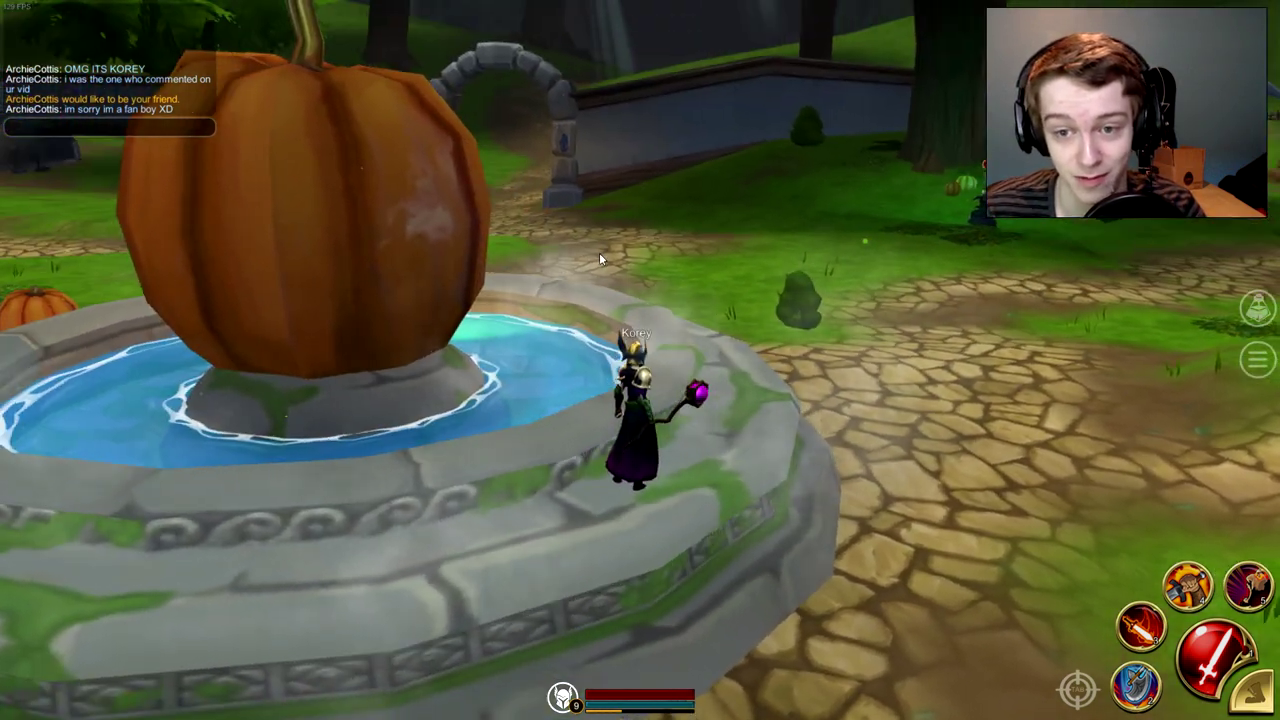
key(a)
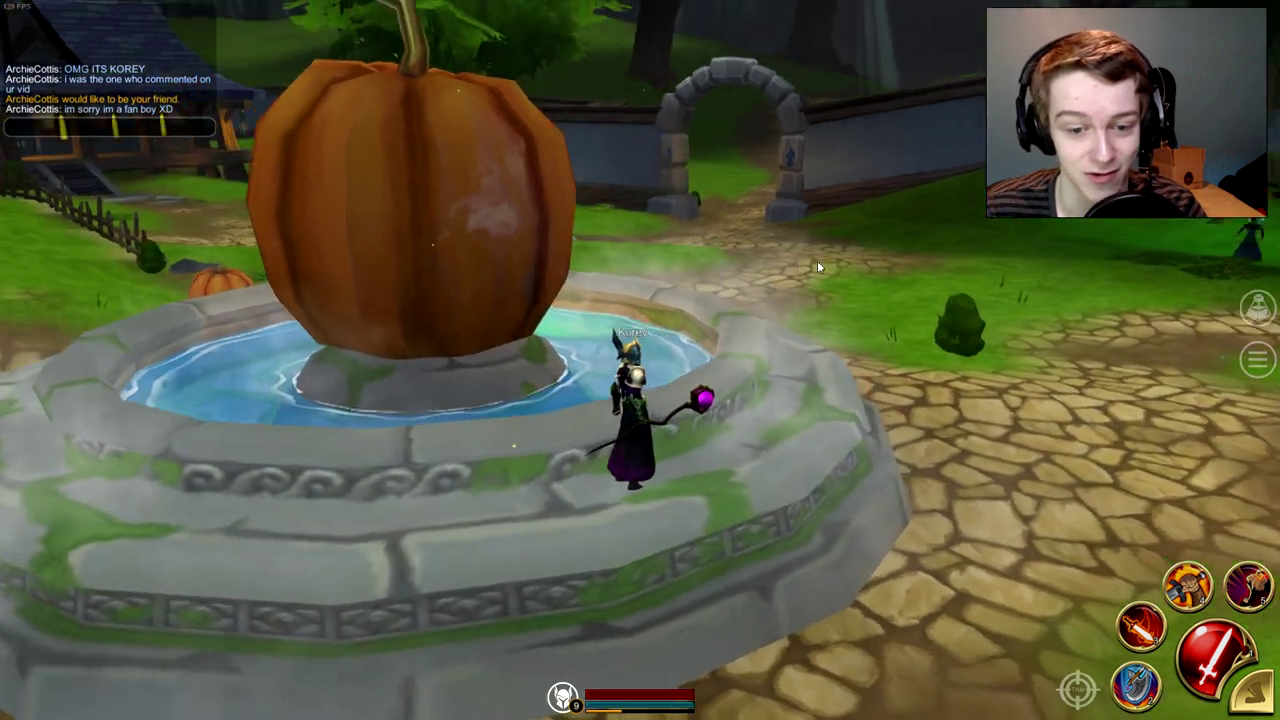
drag(818, 262, 884, 265)
key(w)
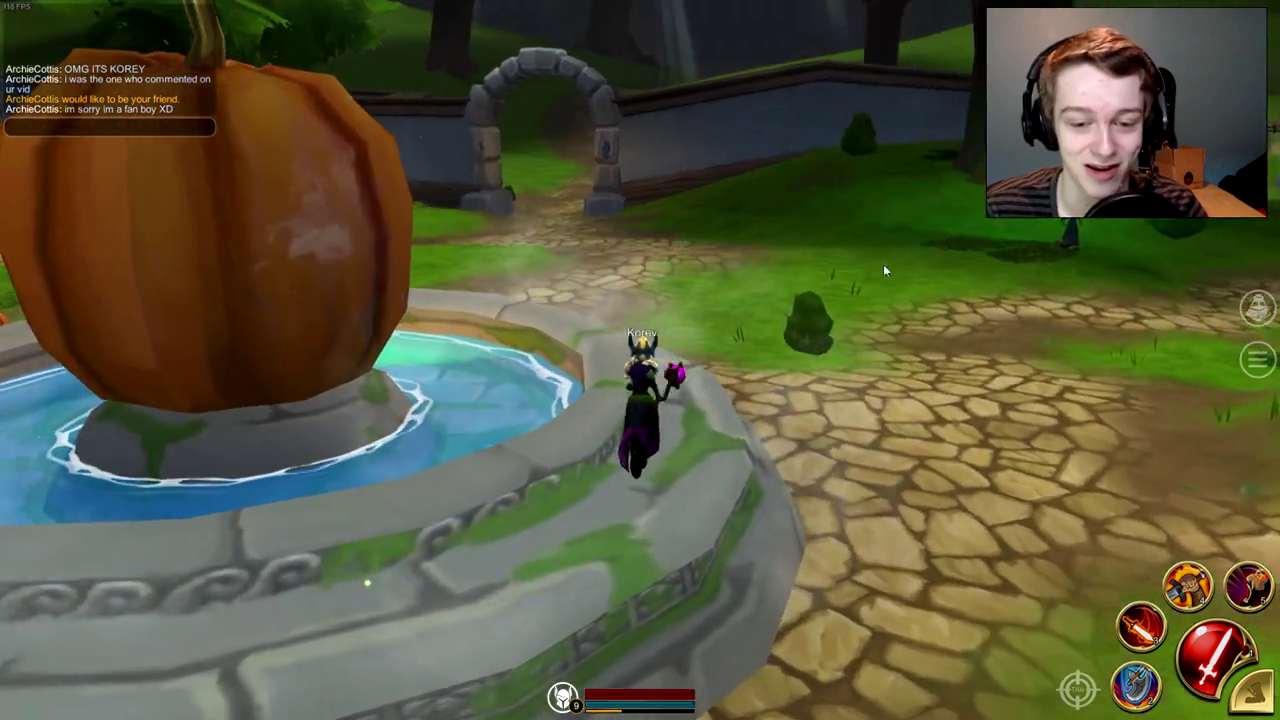
key(w)
key(d)
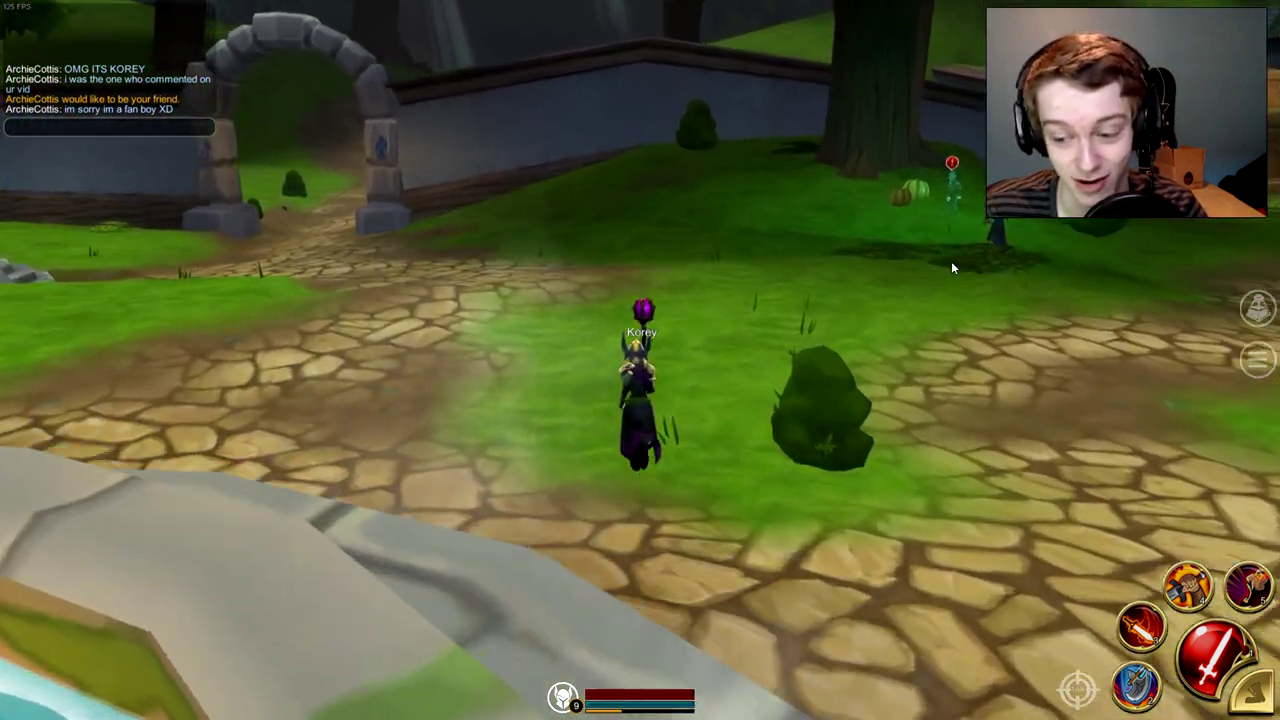
key(w)
drag(951, 262, 610, 246)
drag(885, 250, 402, 449)
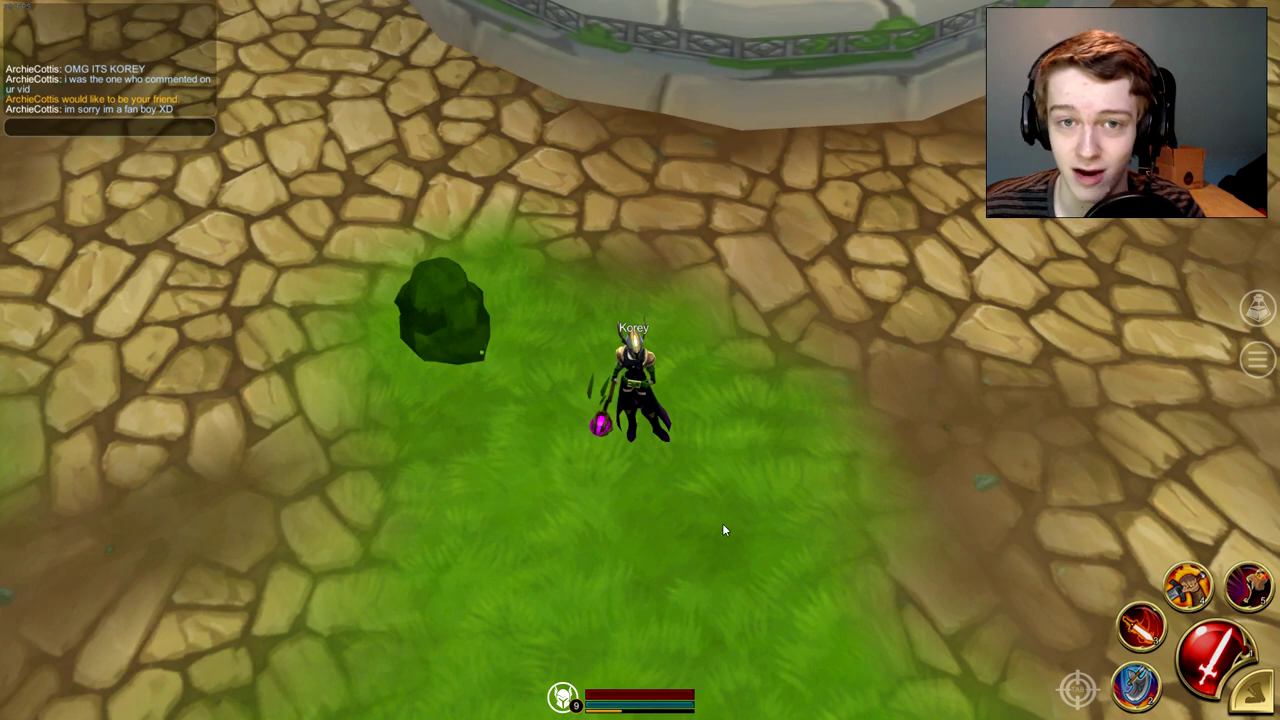
drag(724, 530, 826, 335)
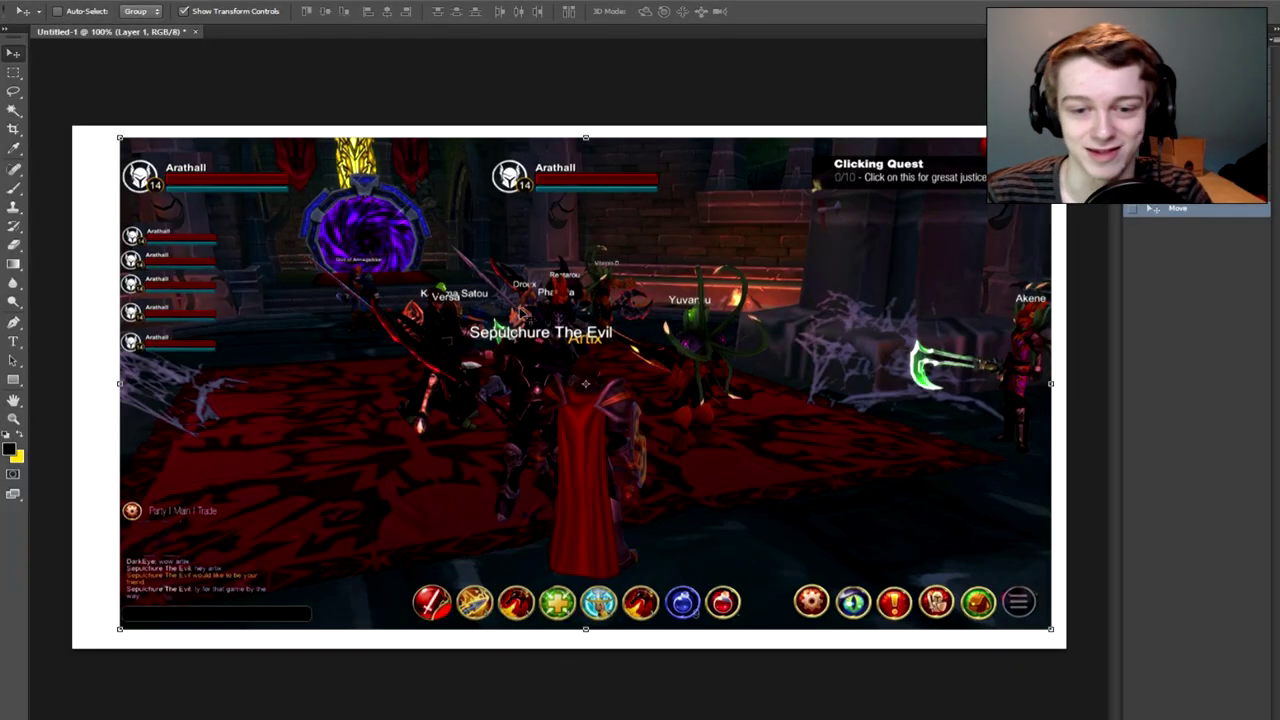
Reposition the game screenshot layer so it sits inside the white canvas.
drag(422, 264, 405, 262)
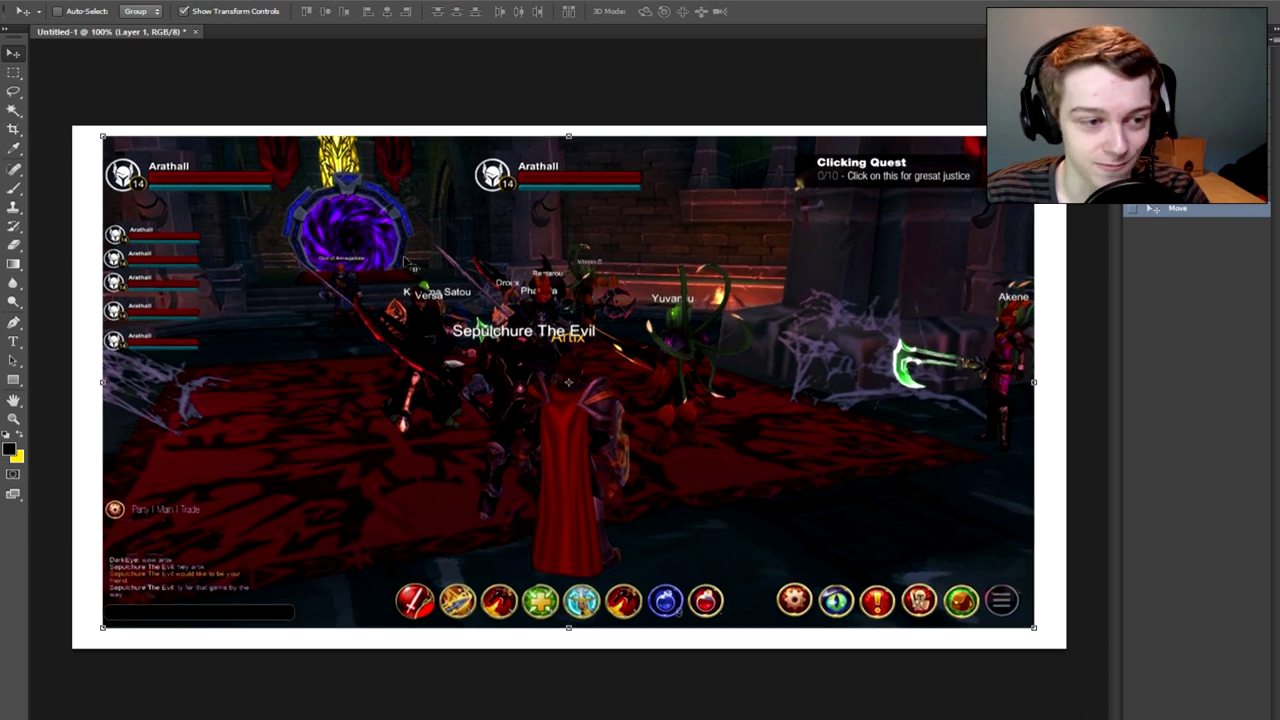
mouse_move(545, 211)
mouse_down()
mouse_move(523, 221)
mouse_move(539, 214)
mouse_up()
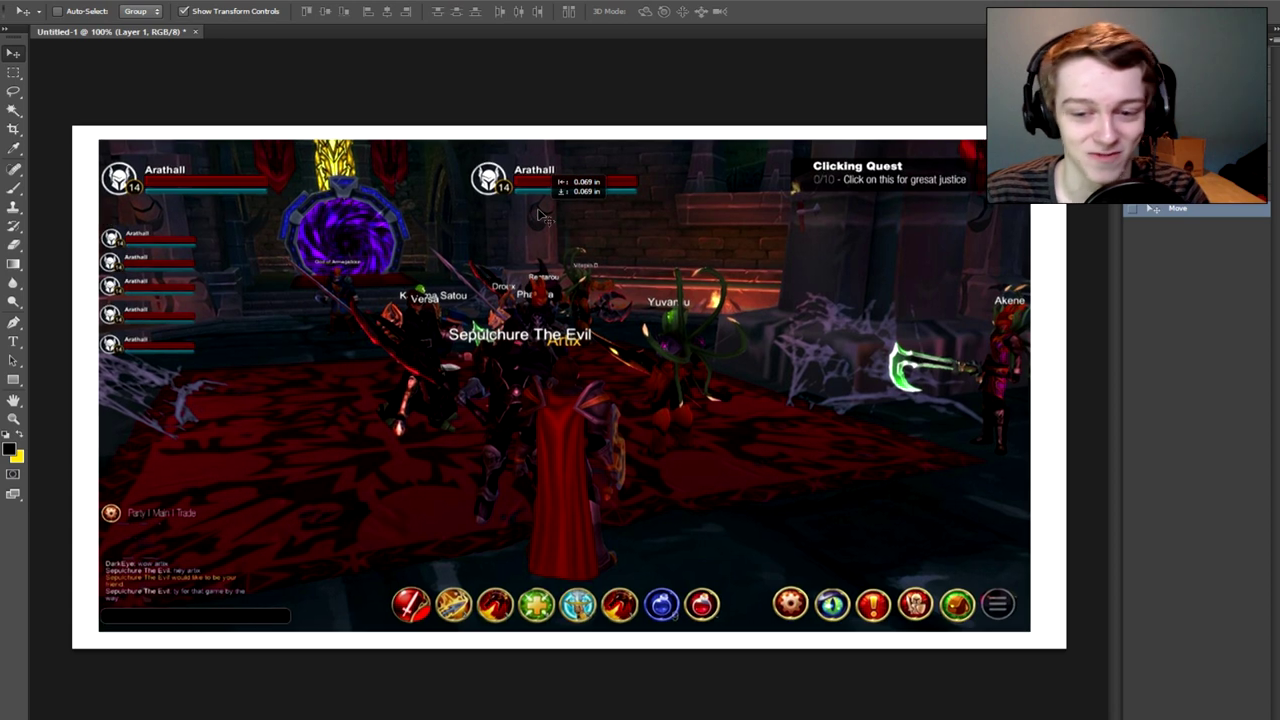
mouse_move(858, 335)
mouse_down()
mouse_move(846, 343)
mouse_move(859, 335)
mouse_up()
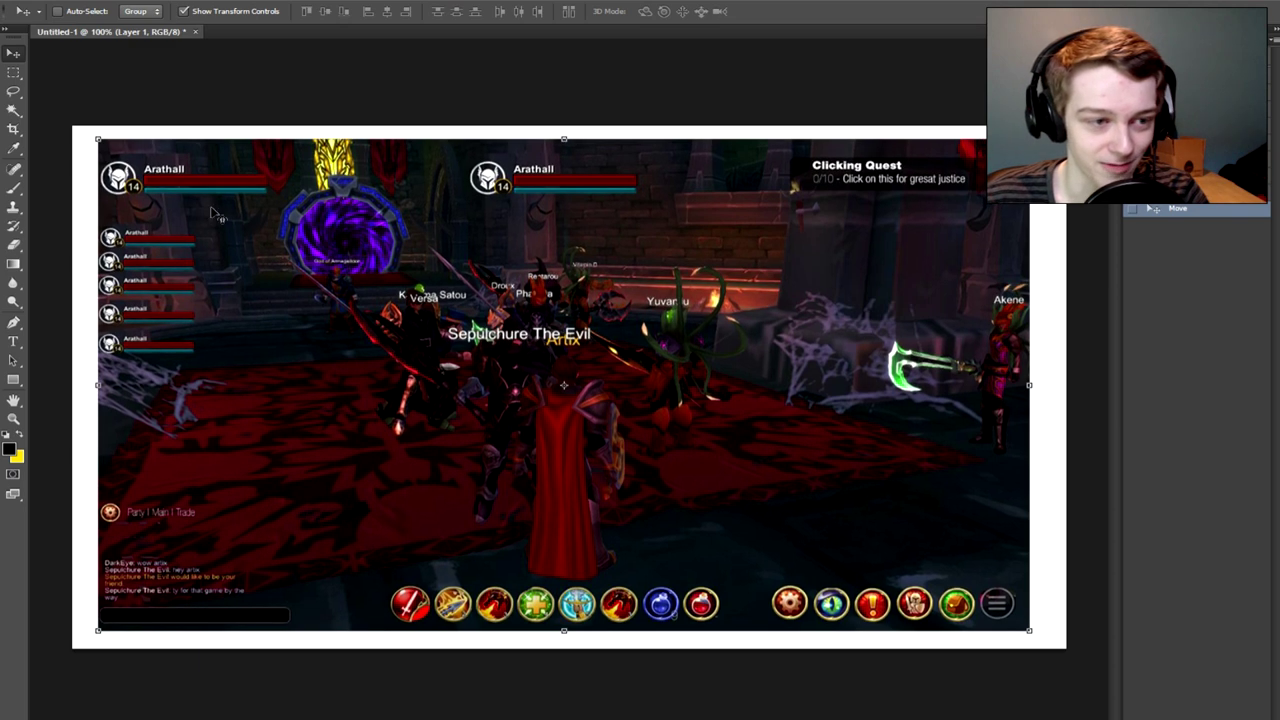
Scale the game screenshot layer to 400% in width and height with Free Transform.
click(91, 133)
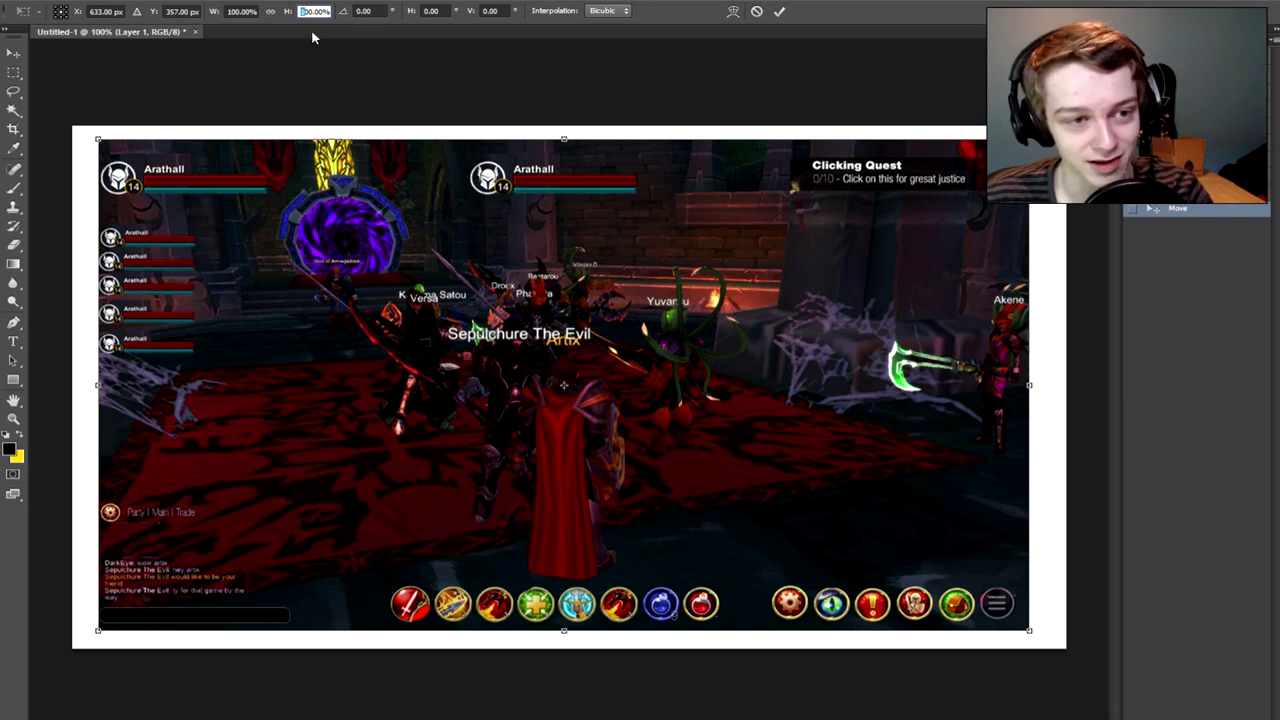
text(400)
key(Return)
text(400)
key(Return)
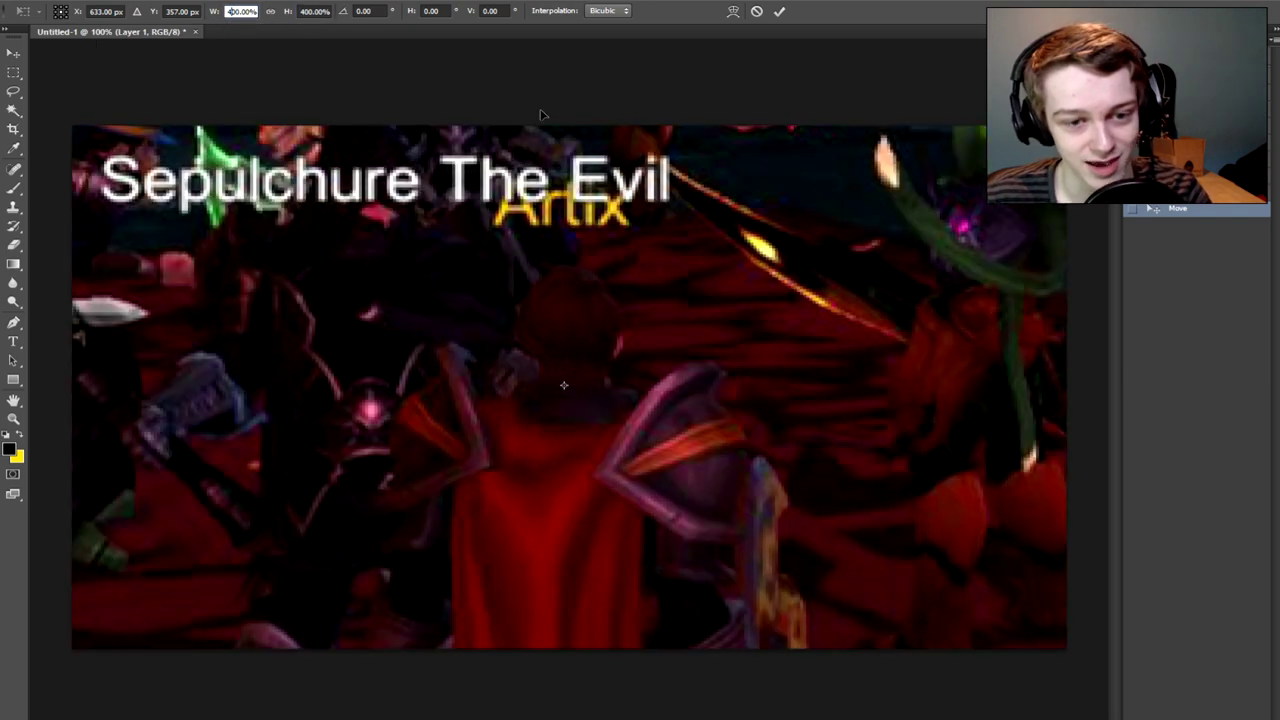
click(778, 12)
Move the enlarged layer so the row of round menu icons from the screenshot's lower-right corner spans the canvas.
drag(876, 468, 726, 165)
drag(929, 491, 621, 341)
drag(951, 434, 441, 316)
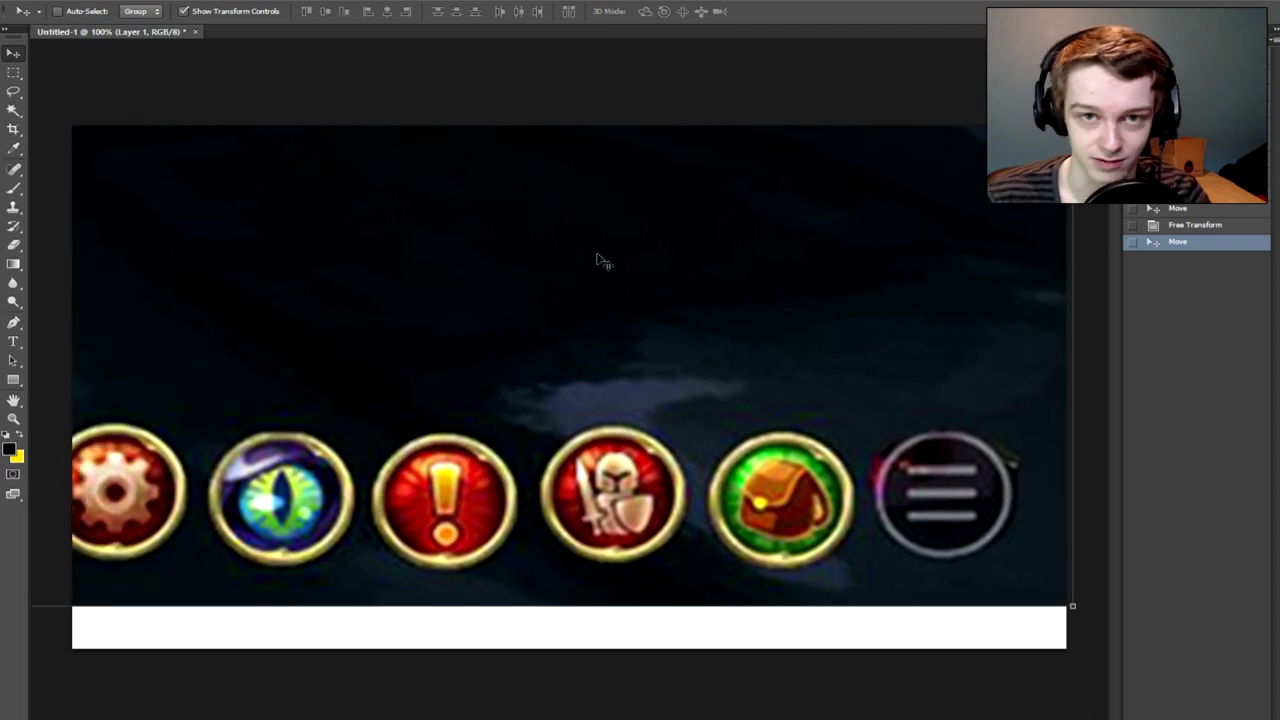
drag(624, 226, 660, 245)
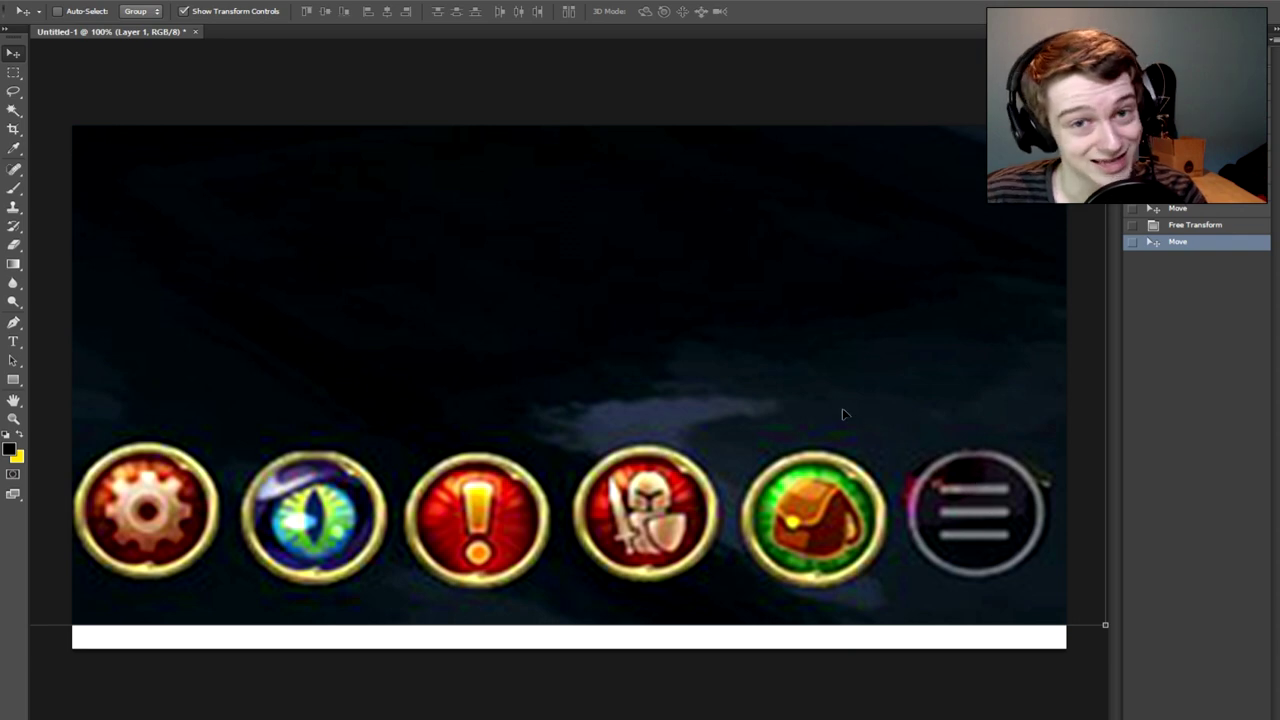
mouse_move(843, 414)
mouse_down()
mouse_move(841, 392)
mouse_move(855, 436)
mouse_move(843, 408)
mouse_up()
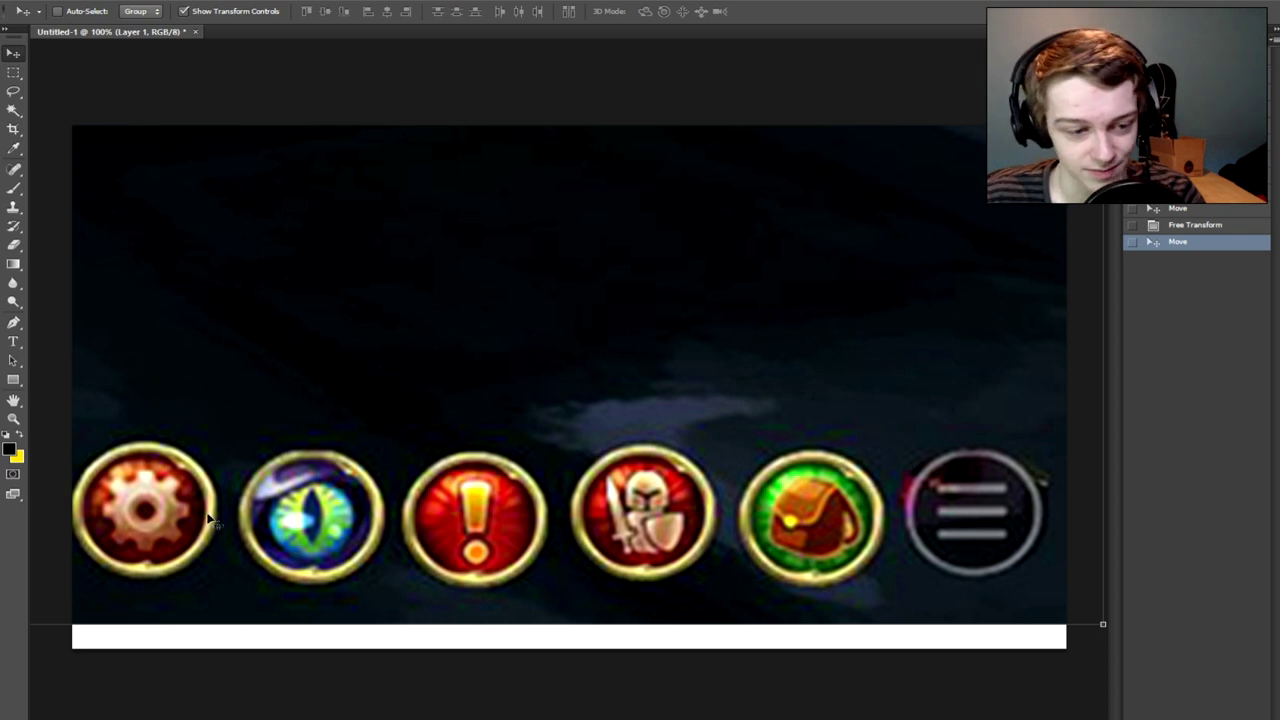
drag(337, 401, 472, 372)
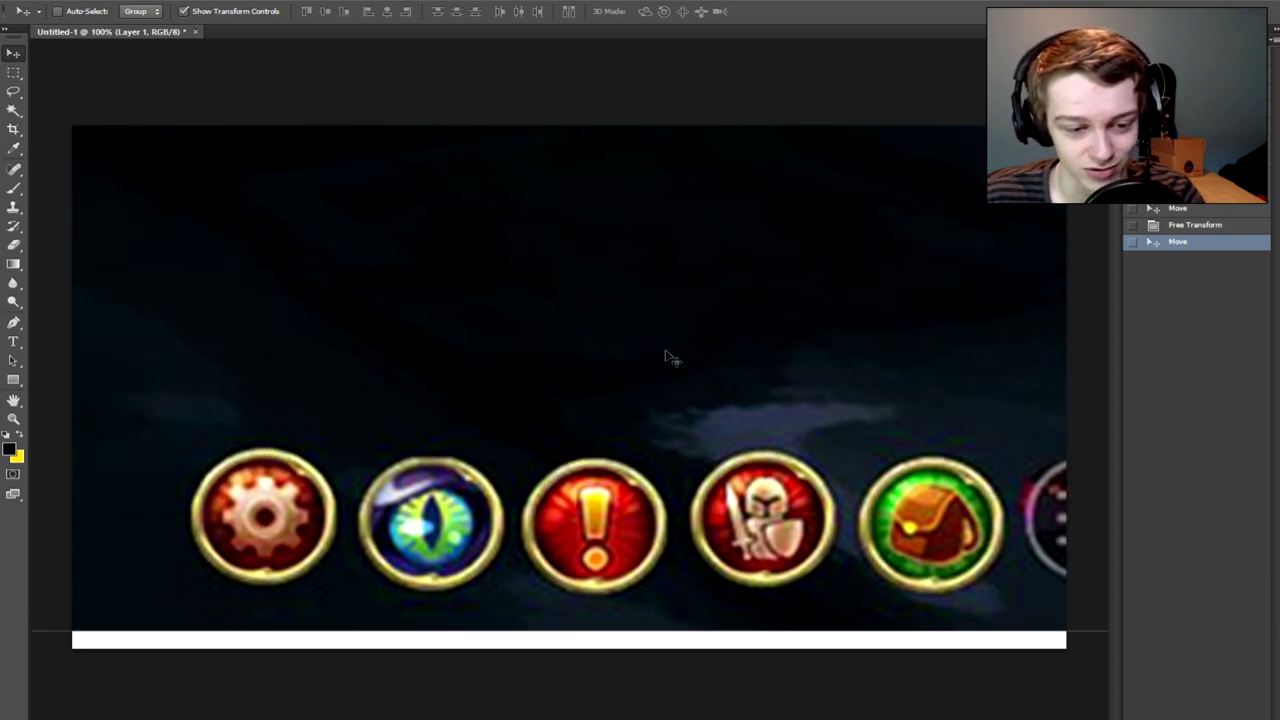
drag(922, 322, 868, 344)
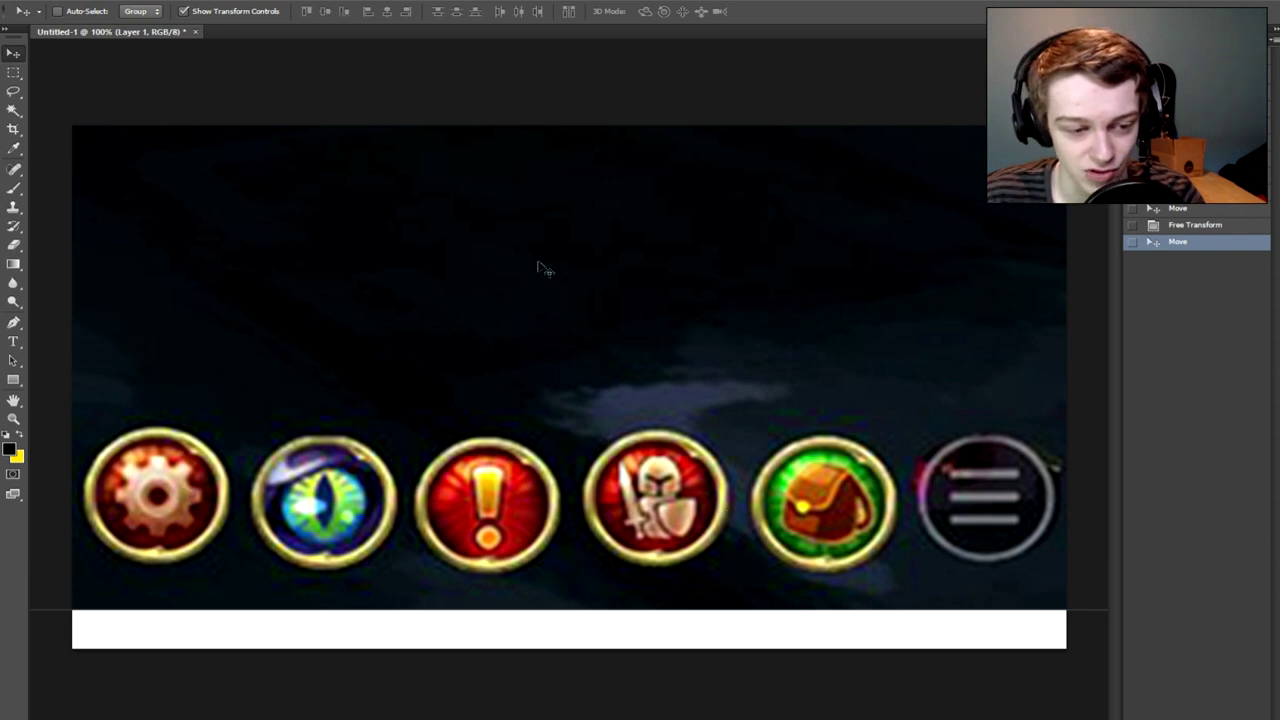
drag(540, 268, 502, 298)
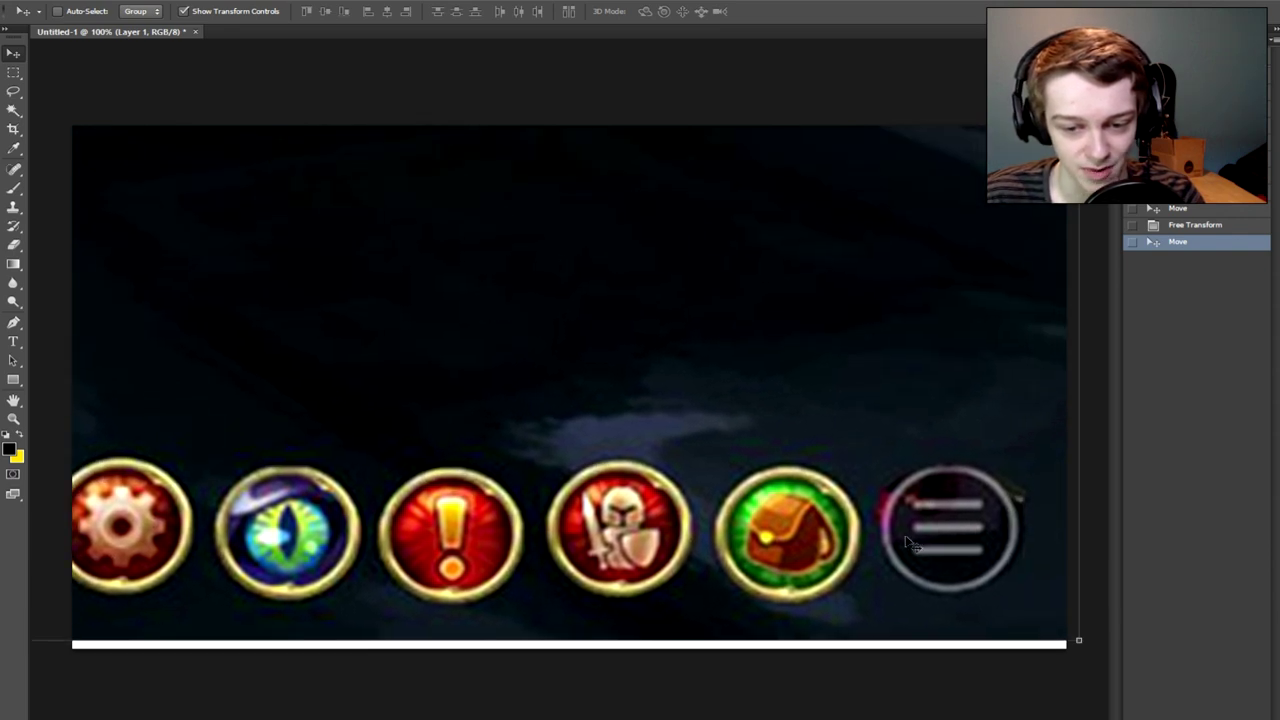
Shift the enlarged layer sideways to bring the skill and potion icons onto the canvas.
drag(372, 371, 846, 350)
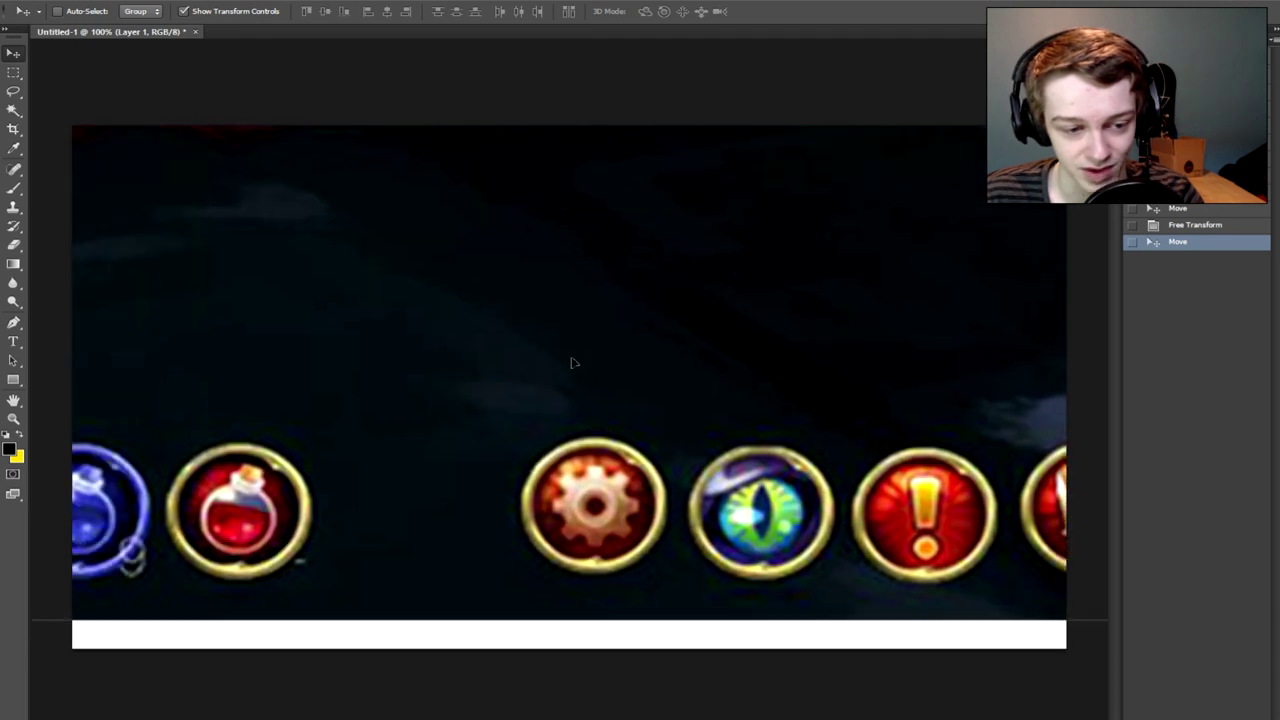
drag(572, 358, 1104, 353)
mouse_move(616, 341)
mouse_down()
mouse_move(894, 343)
mouse_move(803, 360)
mouse_move(751, 429)
mouse_up()
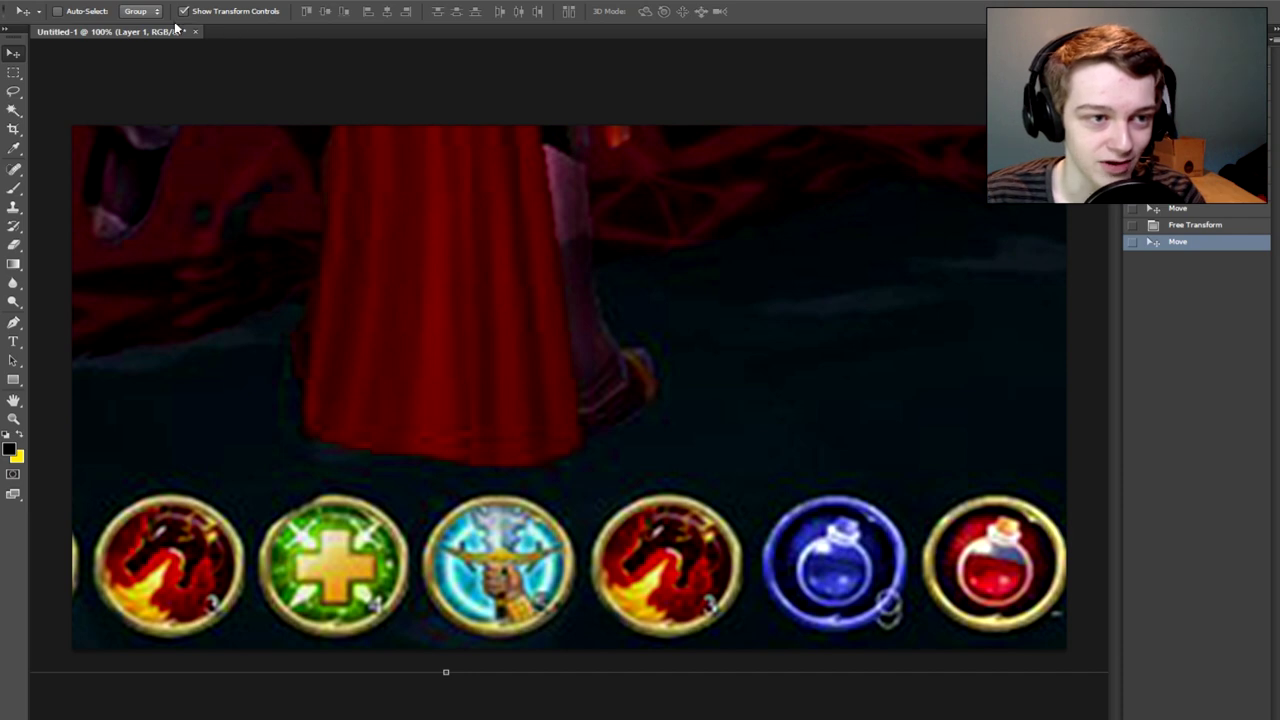
drag(100, 143, 500, 535)
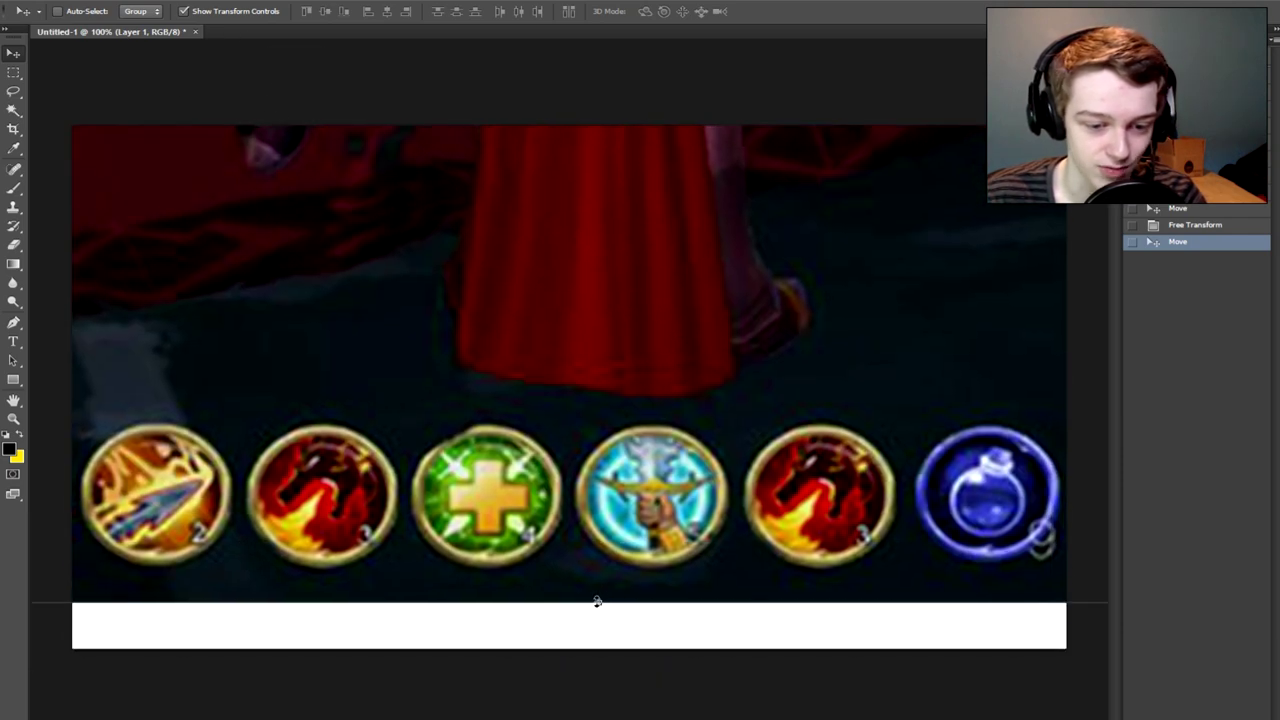
Scale the enlarged screenshot layer to 60% in width and height with Free Transform.
key(ctrl+t)
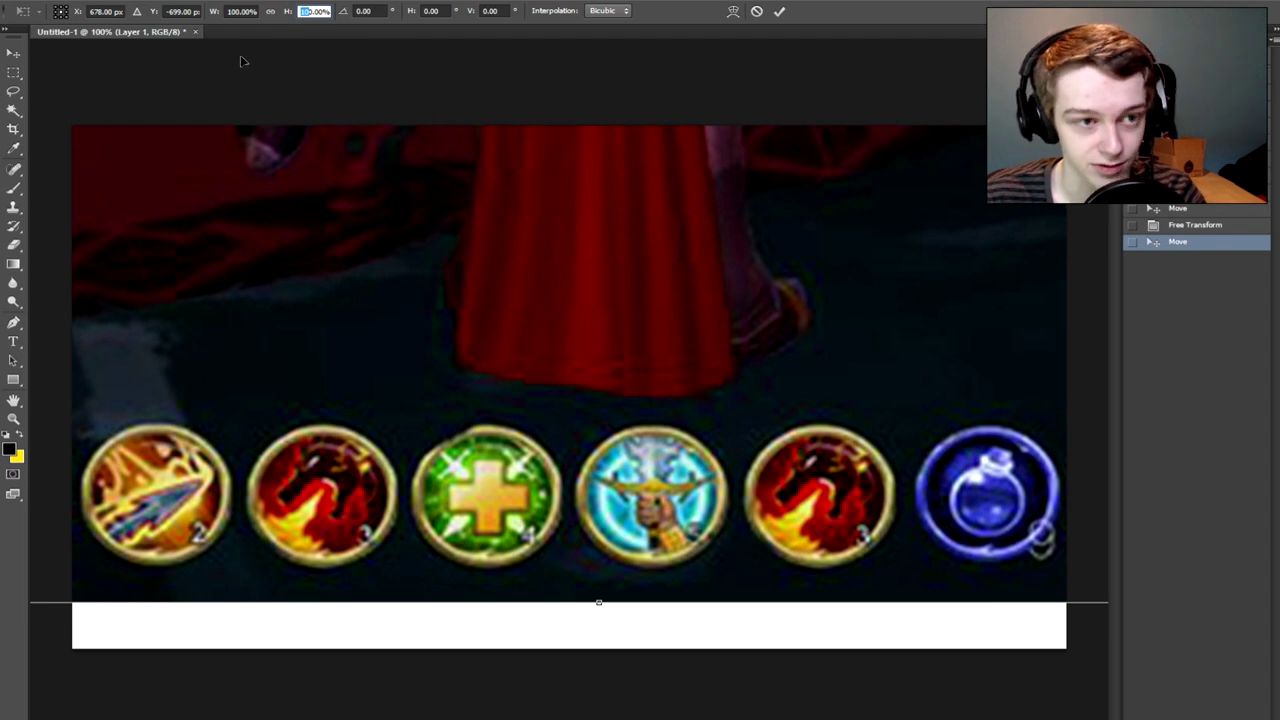
text(6)
text(60)
key(Return)
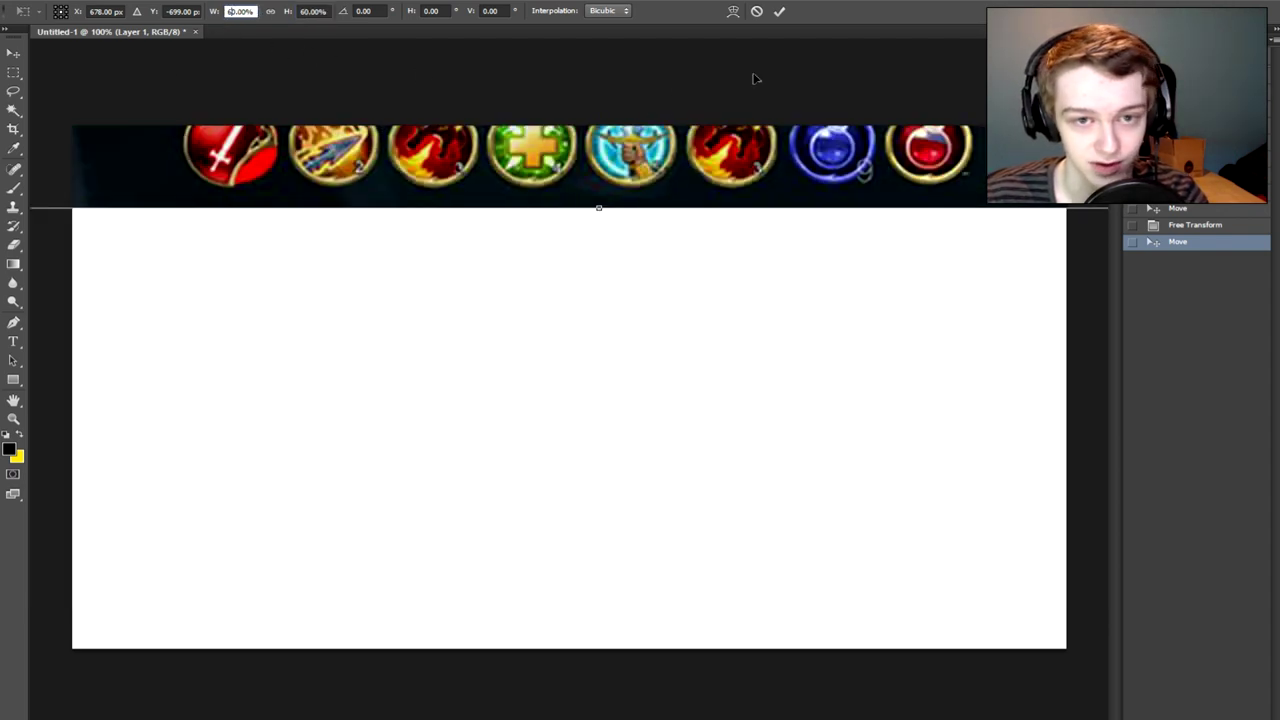
click(781, 12)
Reposition the reduced layer so the complete row of eight skill and potion icons lies near the canvas's lower edge.
drag(597, 206, 700, 617)
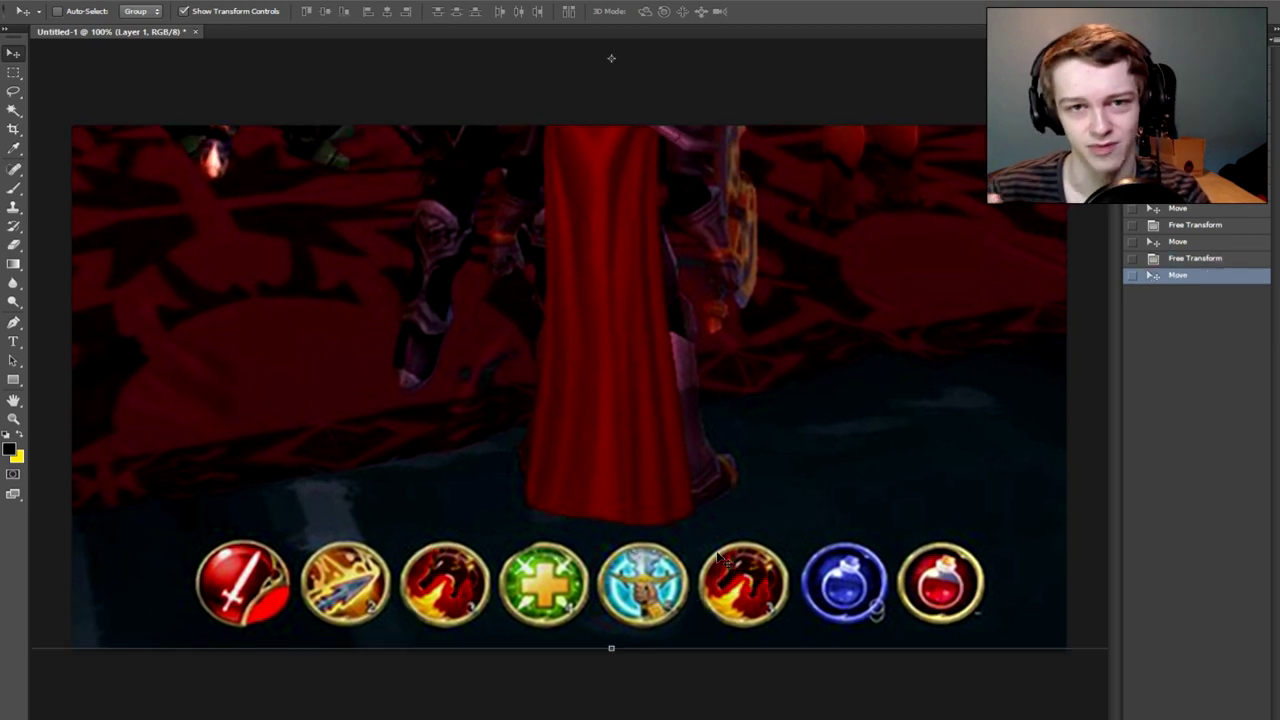
drag(924, 344, 632, 540)
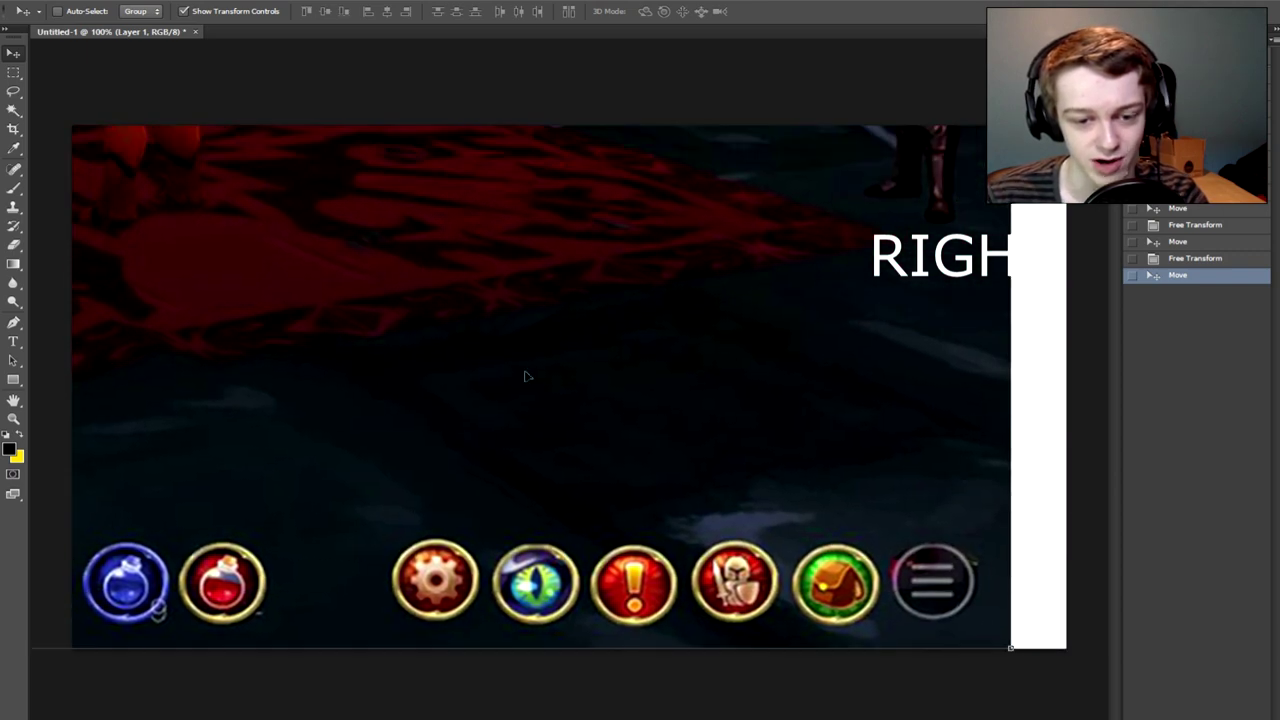
drag(525, 376, 163, 511)
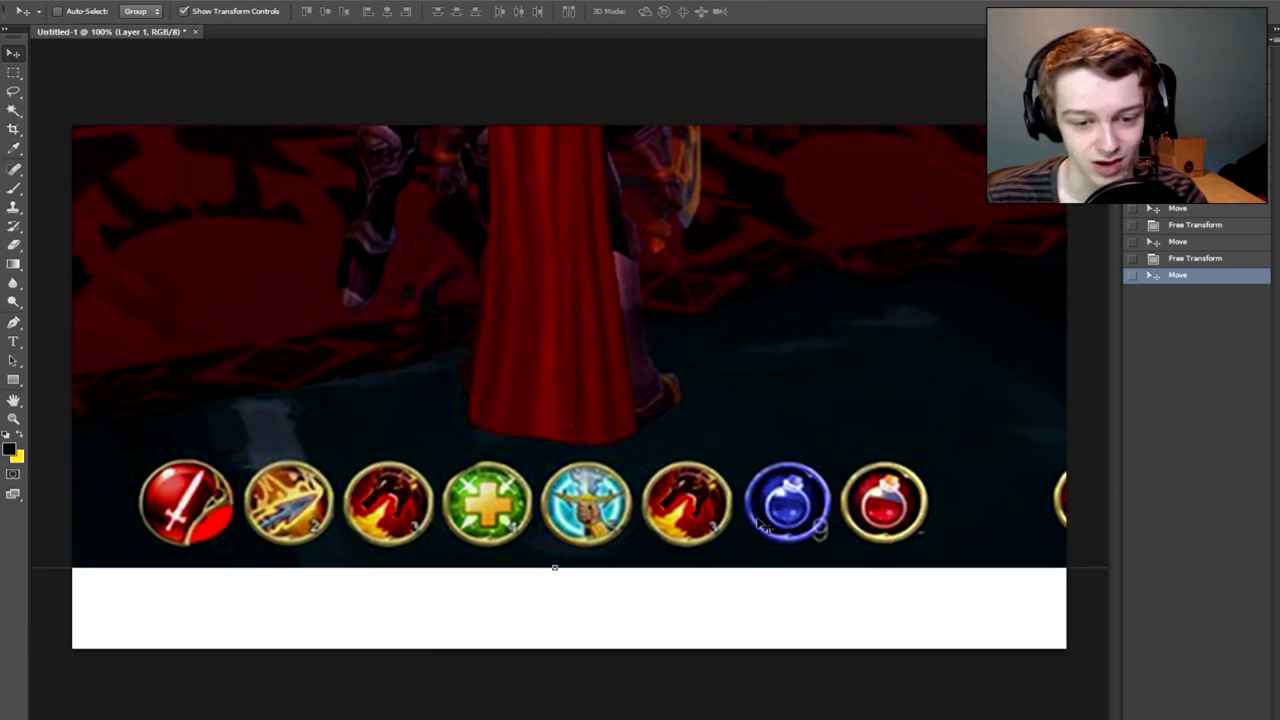
drag(767, 338, 764, 362)
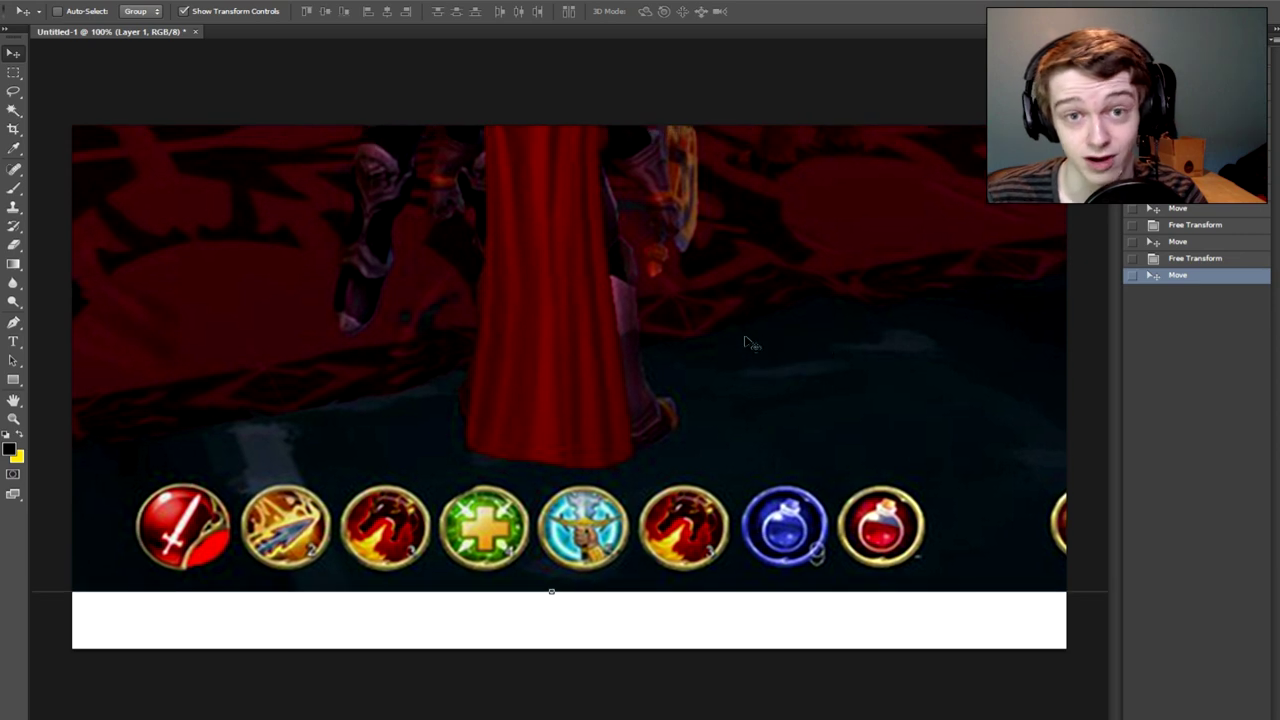
drag(798, 278, 808, 306)
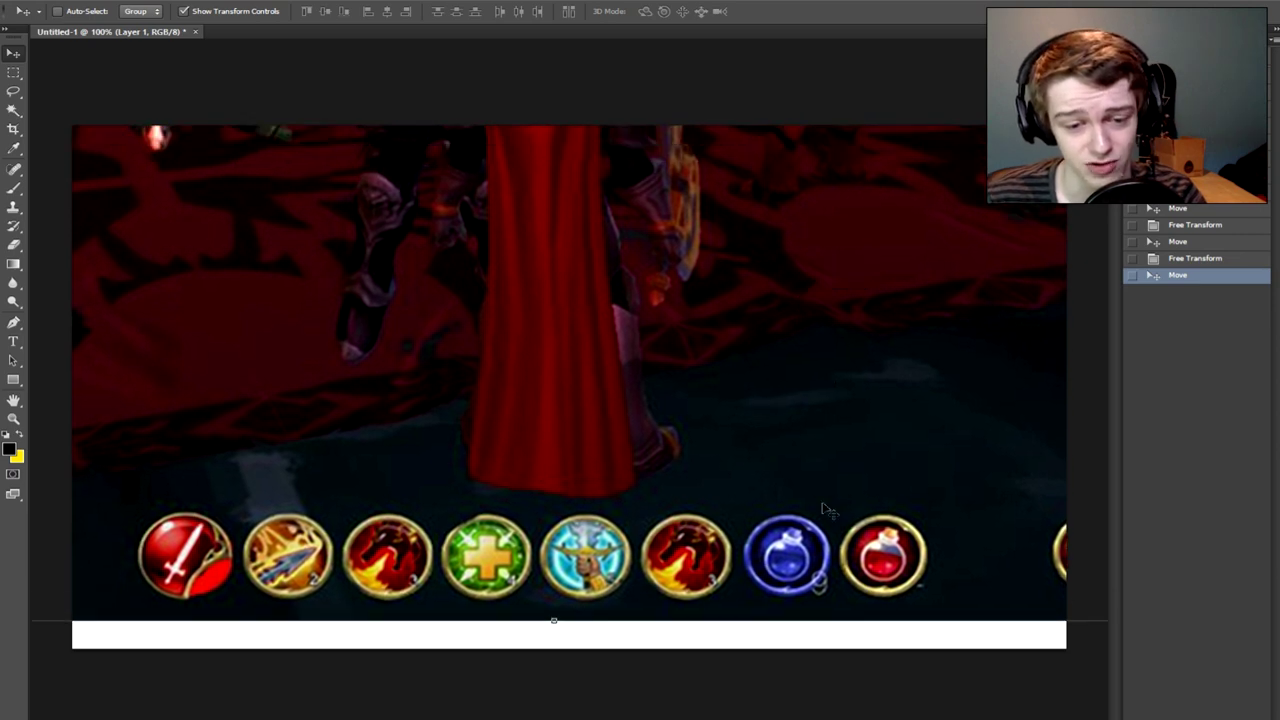
drag(729, 241, 672, 222)
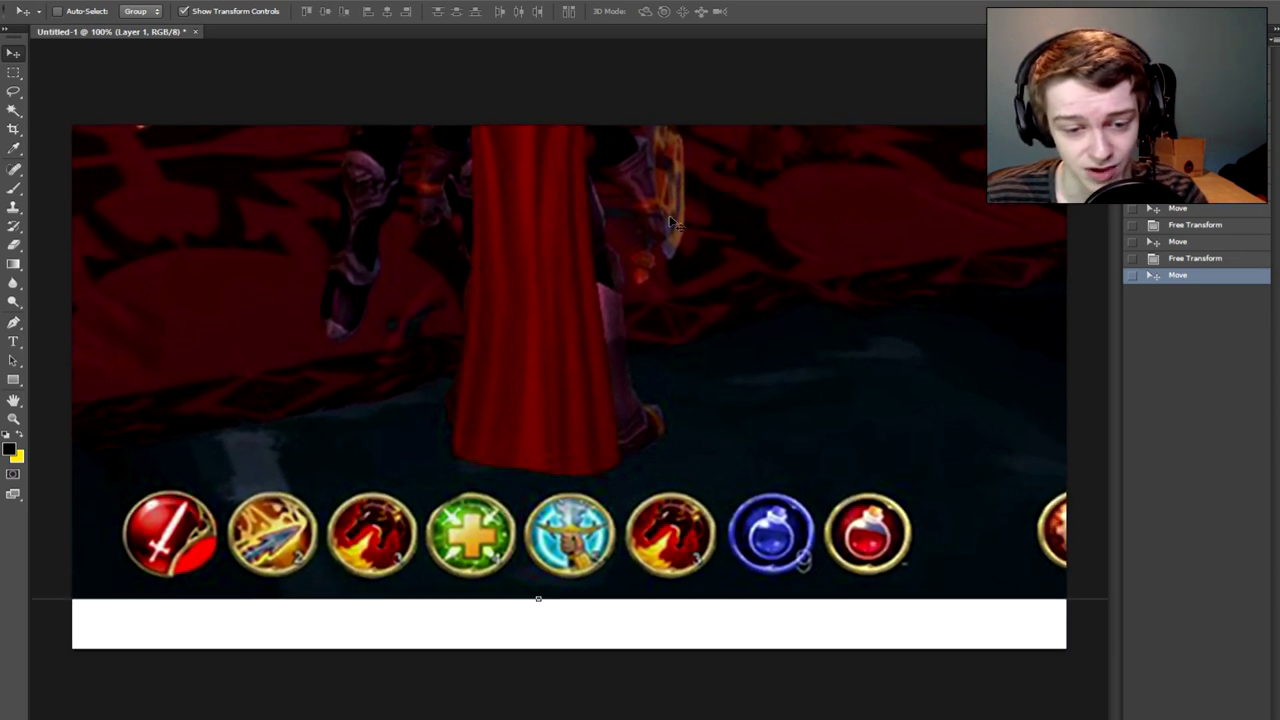
drag(423, 302, 375, 277)
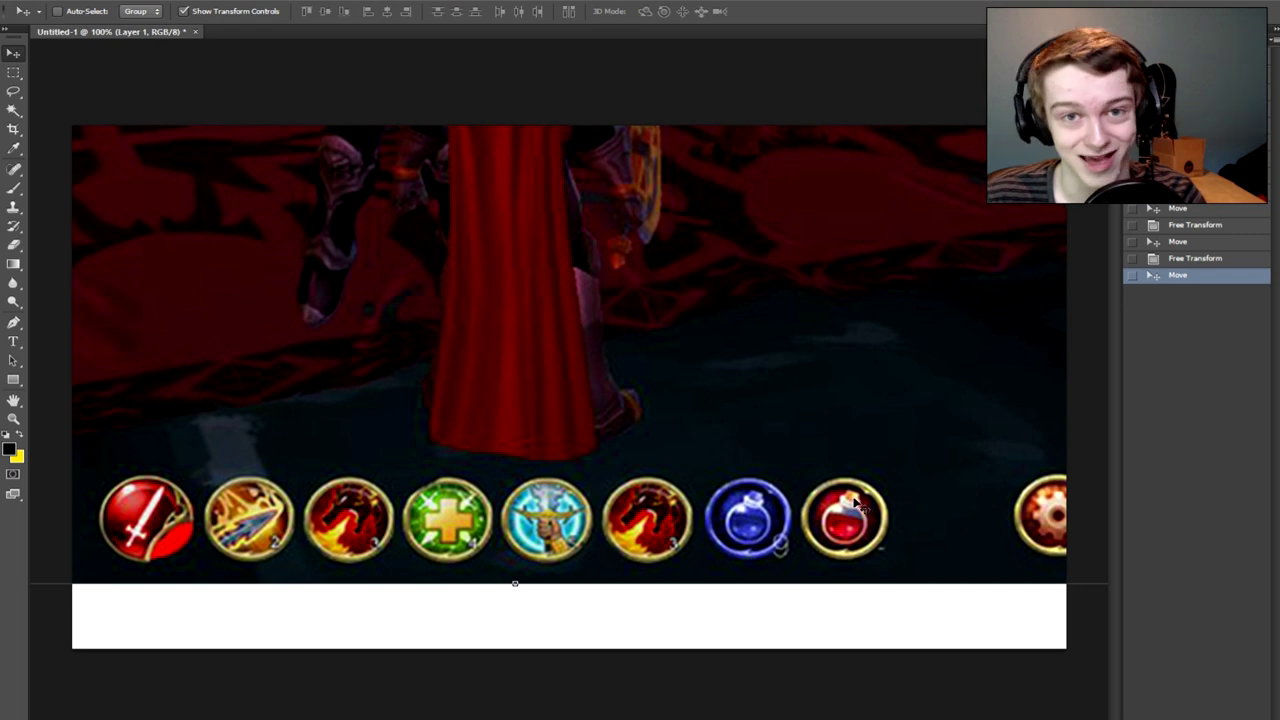
Move the enlarged layer so the round menu icons from the gear to the three-line icon line the canvas's lower edge.
drag(868, 388, 422, 452)
drag(895, 243, 502, 452)
drag(657, 319, 783, 122)
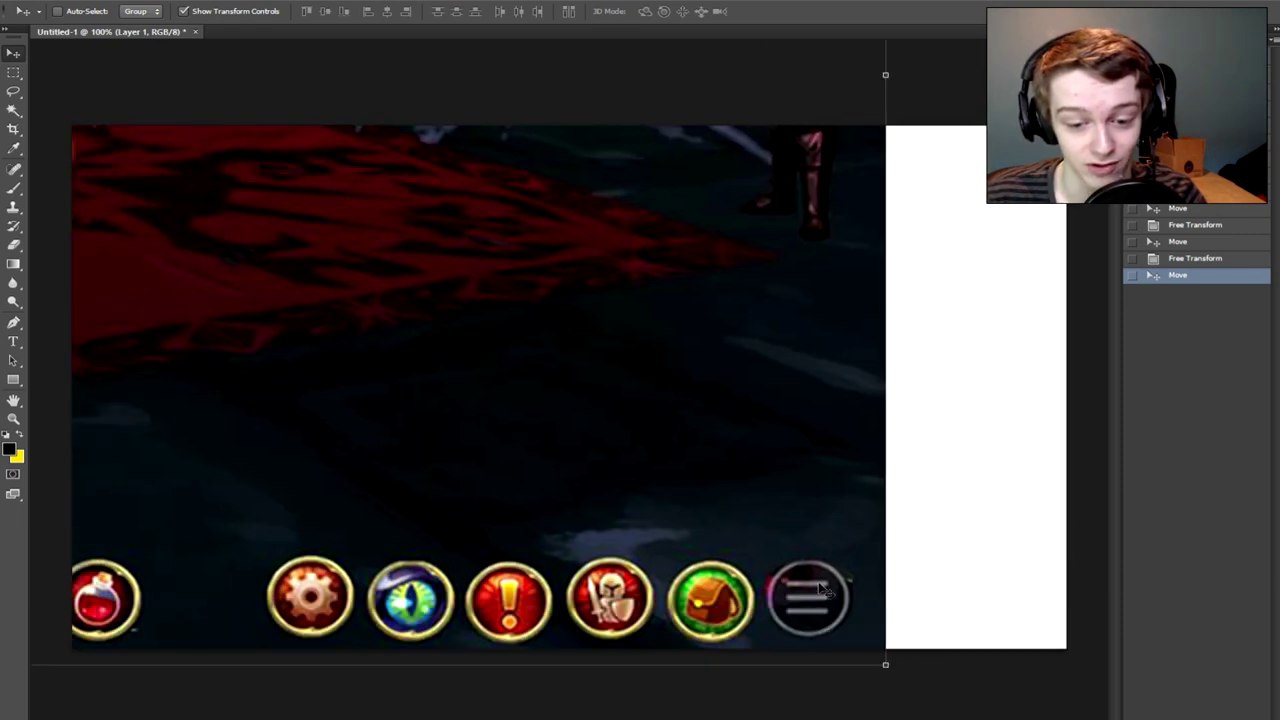
Move the layer back so all eight skill and potion icons lie fully within the canvas.
drag(785, 305, 893, 385)
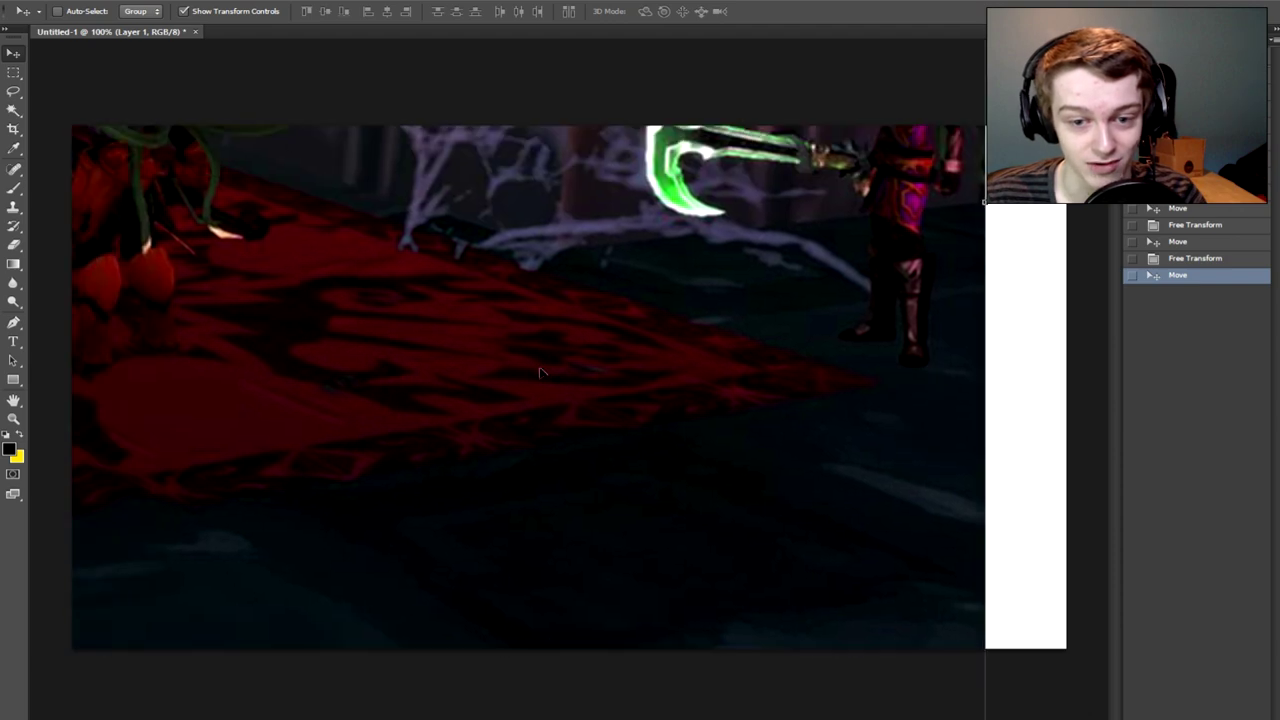
drag(540, 372, 1038, 291)
drag(412, 350, 558, 238)
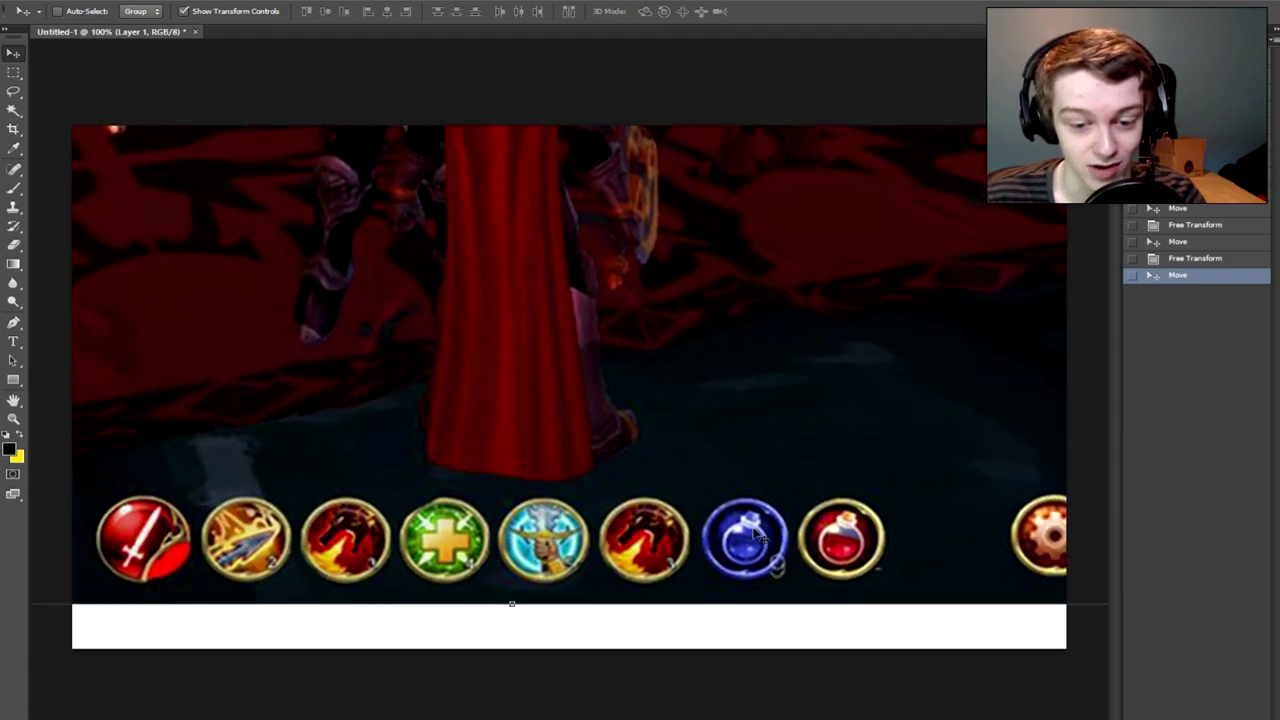
drag(598, 378, 705, 347)
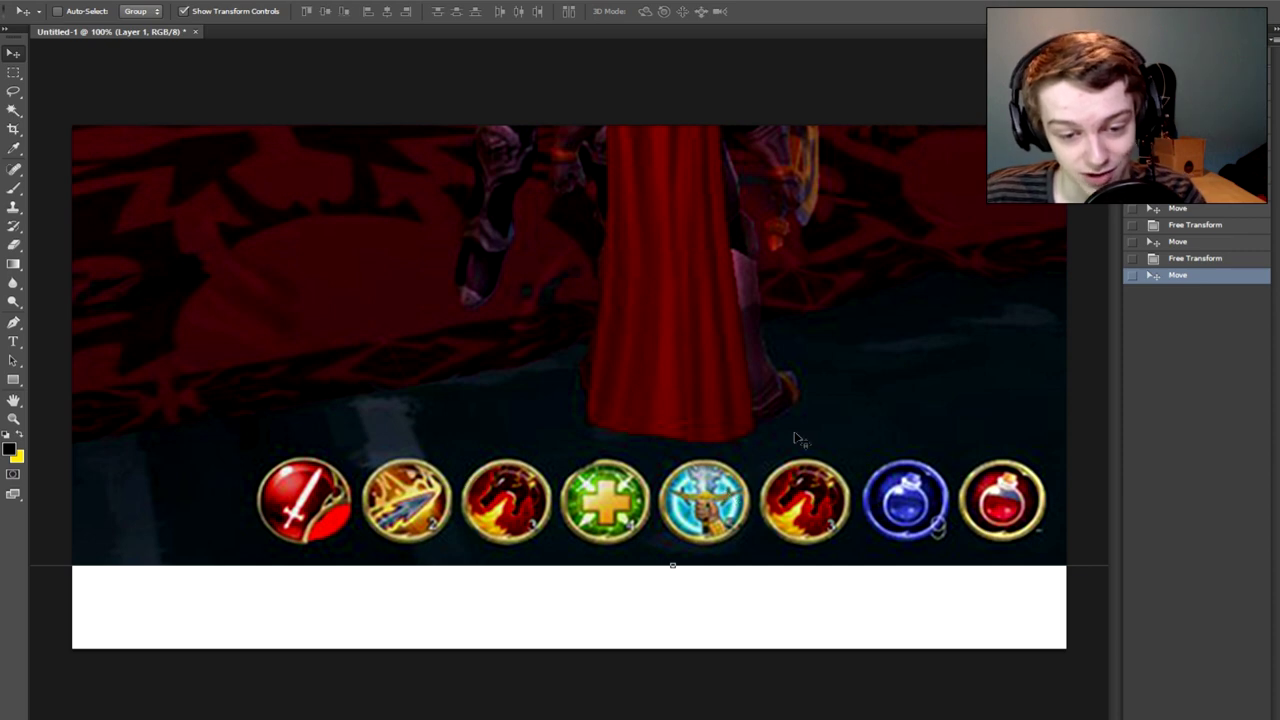
Shift the layer sideways to present the sword icon and first skills, ending with the eight-icon row roughly centred near the canvas's lower edge.
drag(266, 328, 553, 303)
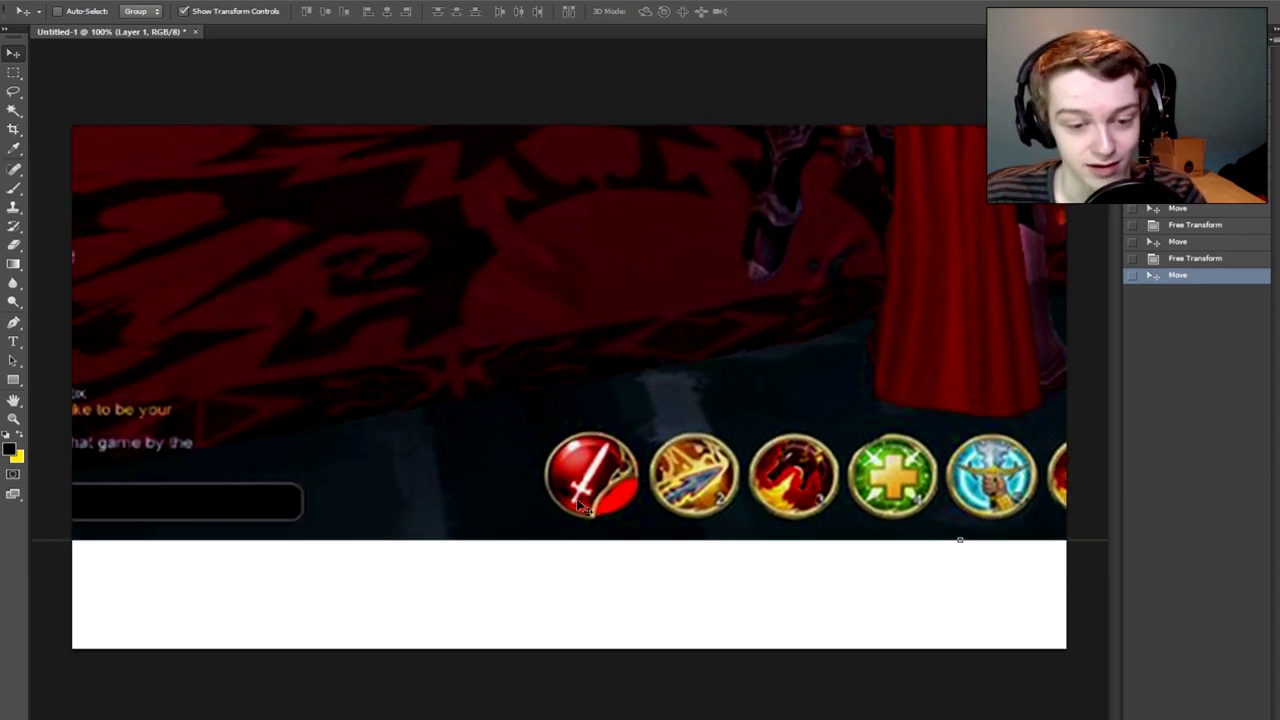
drag(600, 248, 378, 255)
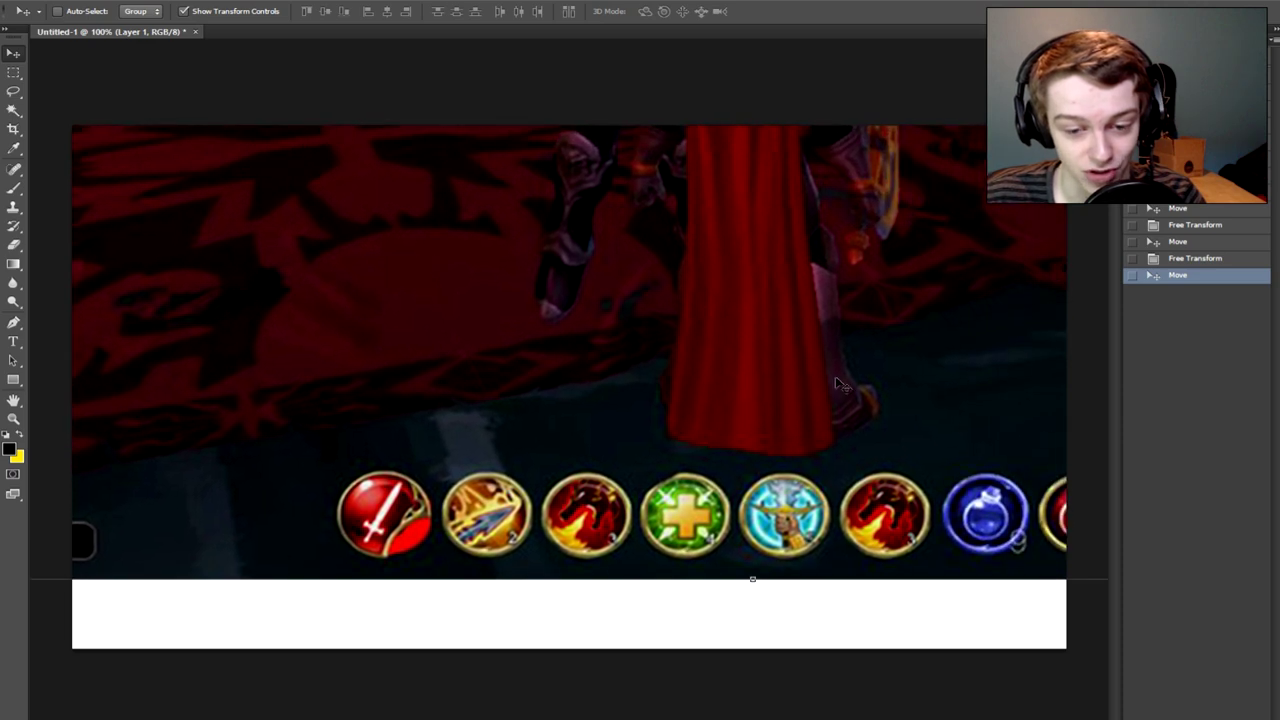
drag(838, 385, 760, 362)
drag(441, 303, 366, 420)
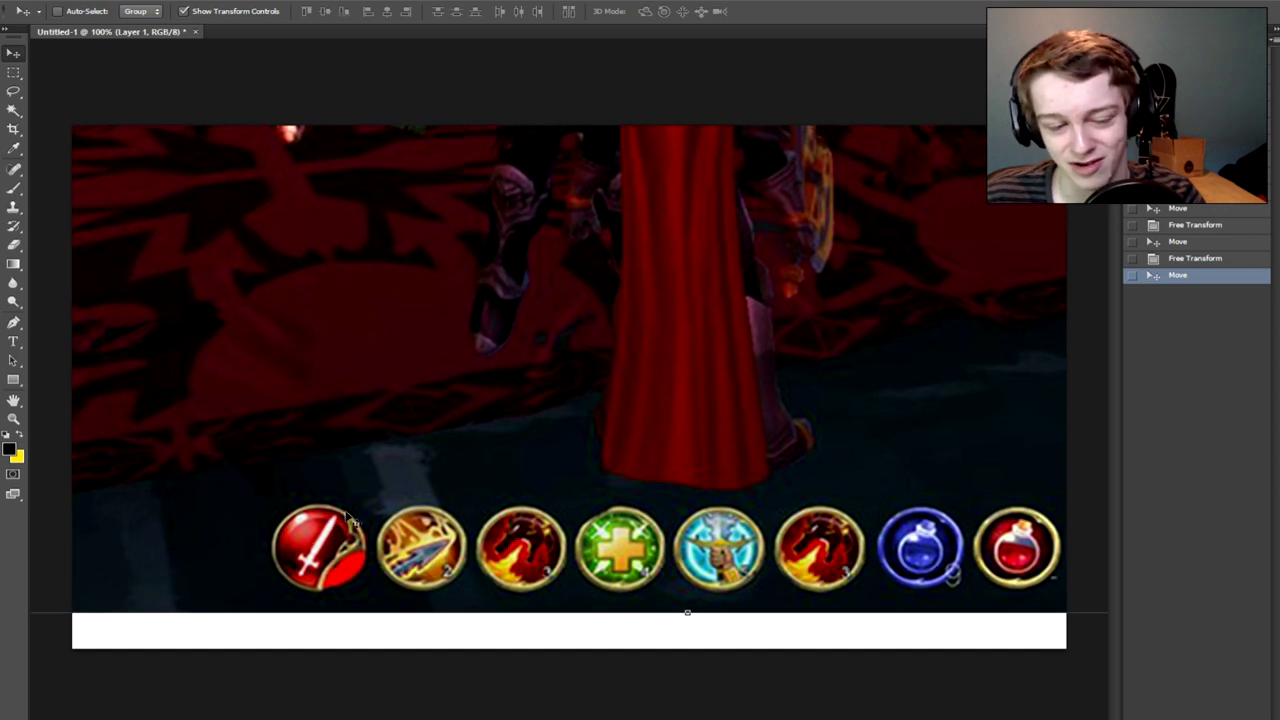
drag(563, 460, 540, 462)
drag(398, 355, 340, 368)
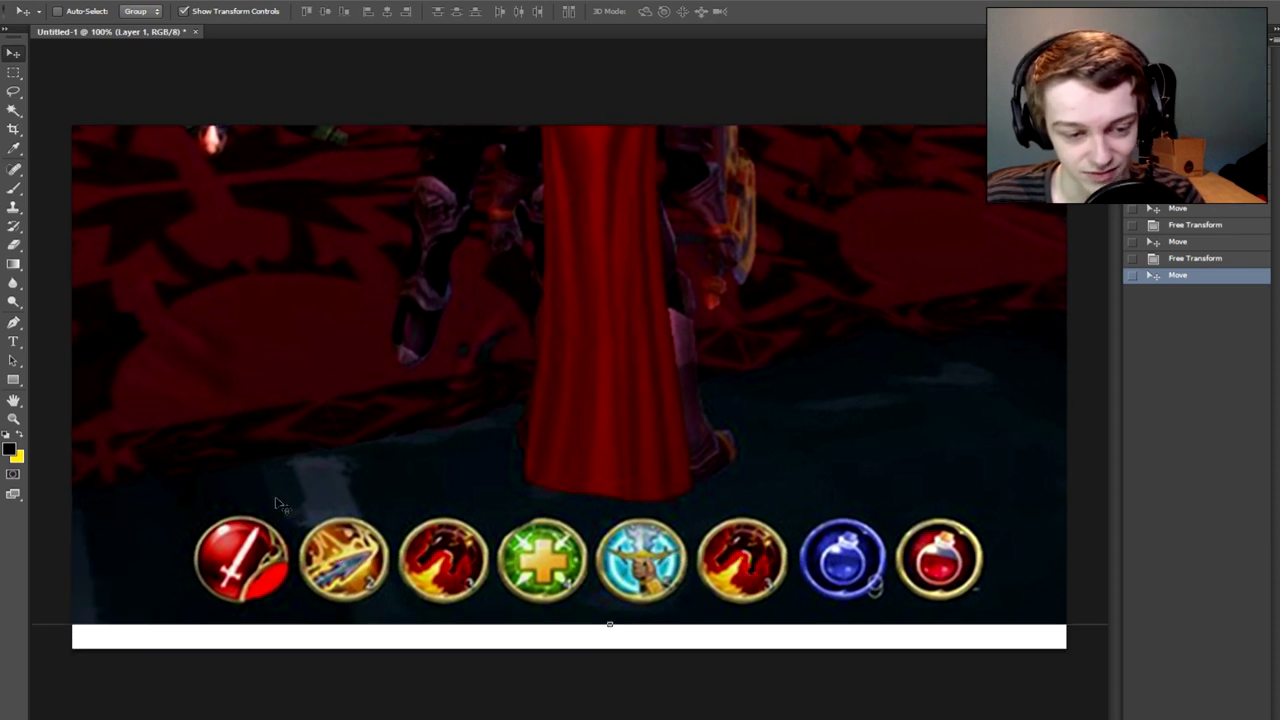
Move the layer to bring the chat panel from the screenshot's lower-left corner onto the canvas.
drag(280, 505, 816, 306)
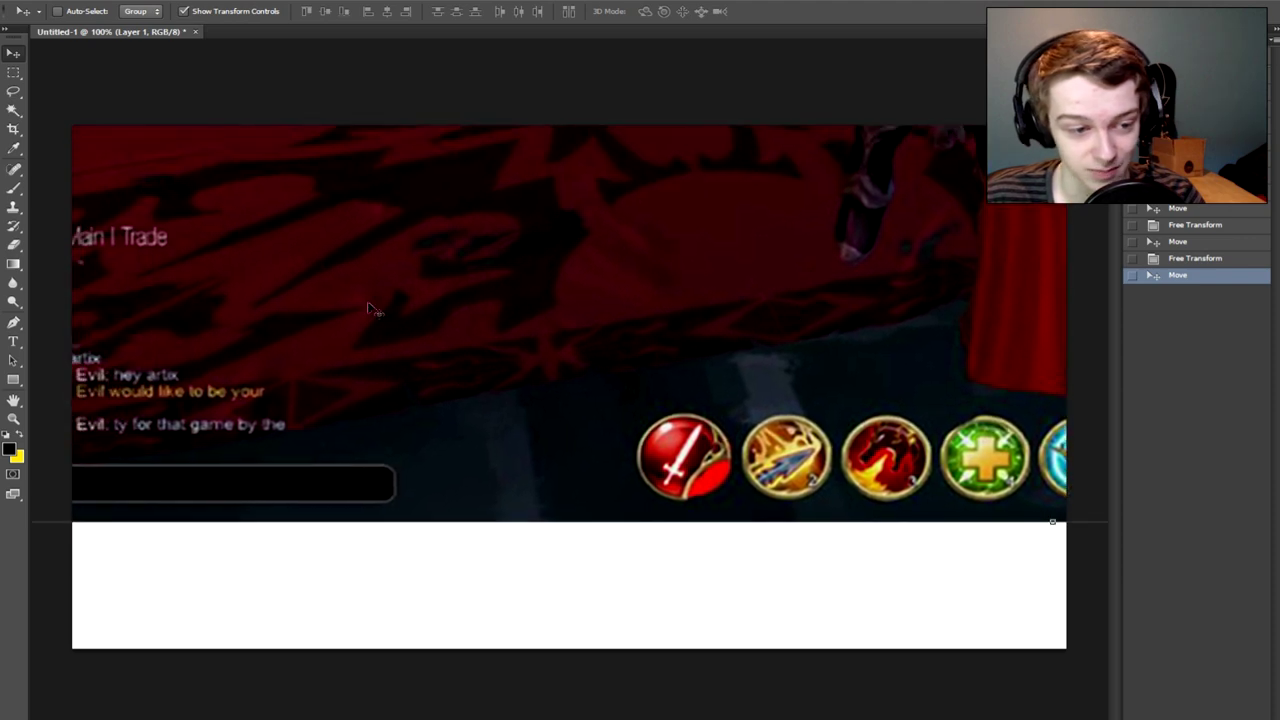
drag(368, 308, 534, 378)
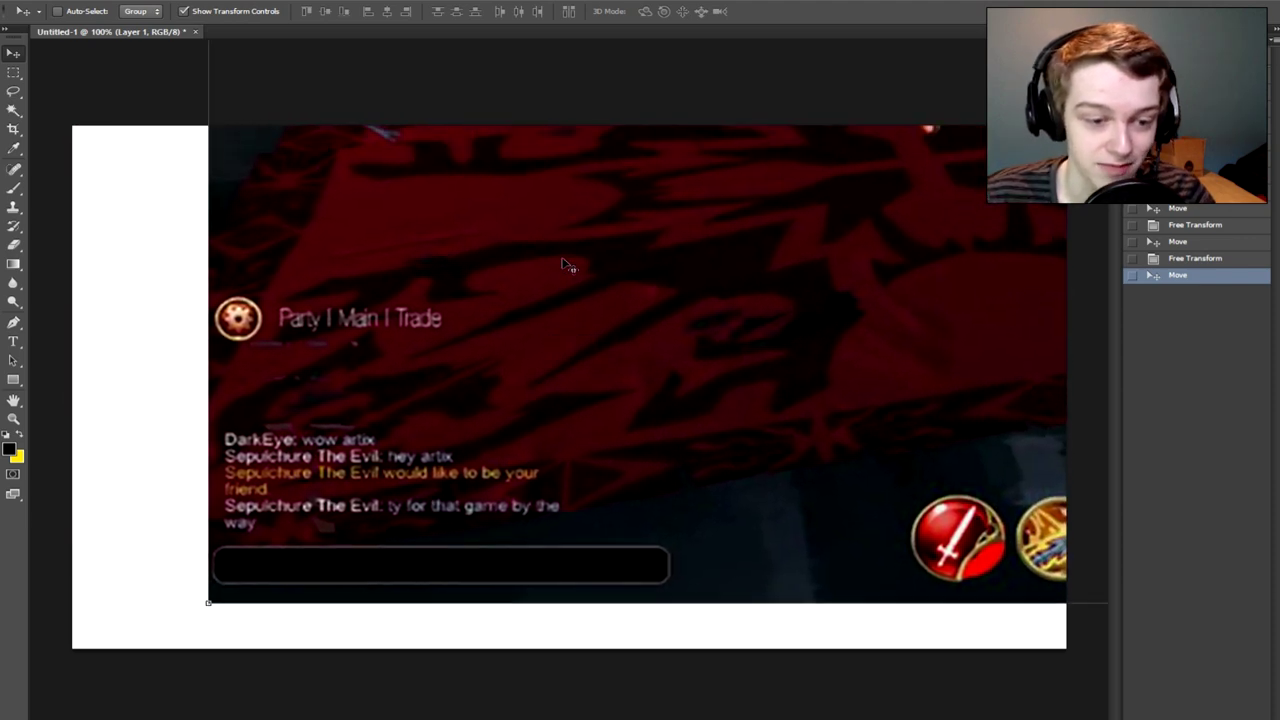
drag(628, 279, 606, 630)
drag(474, 184, 507, 509)
drag(463, 337, 459, 377)
drag(556, 504, 516, 222)
drag(512, 275, 509, 306)
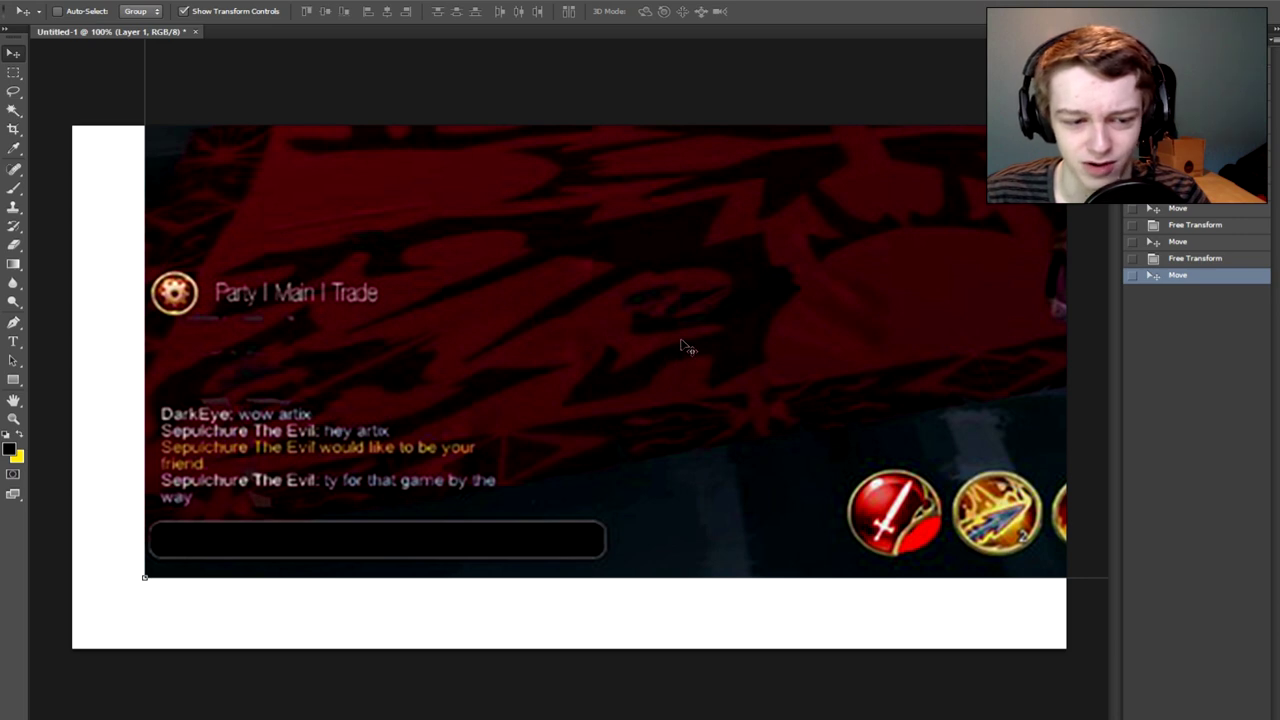
Nudge the layer so the screenshot's lower edge meets the canvas's lower edge beneath the chat input box.
drag(686, 346, 651, 363)
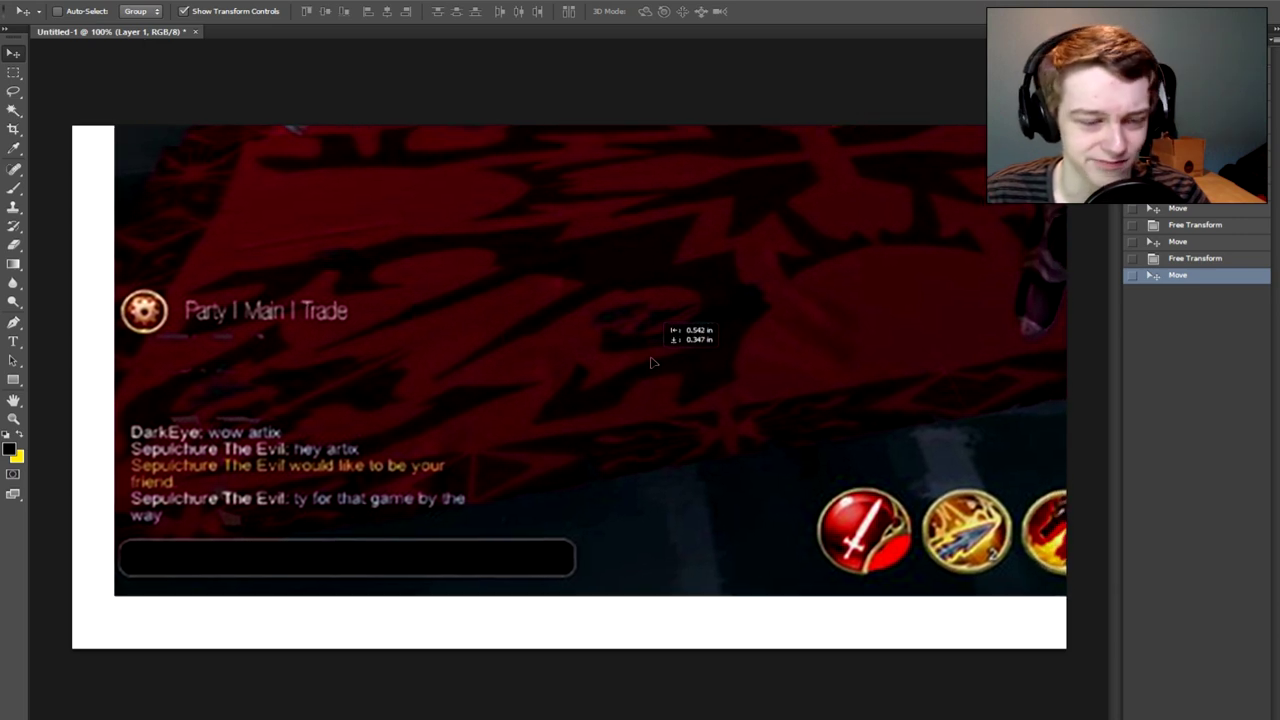
drag(651, 363, 706, 266)
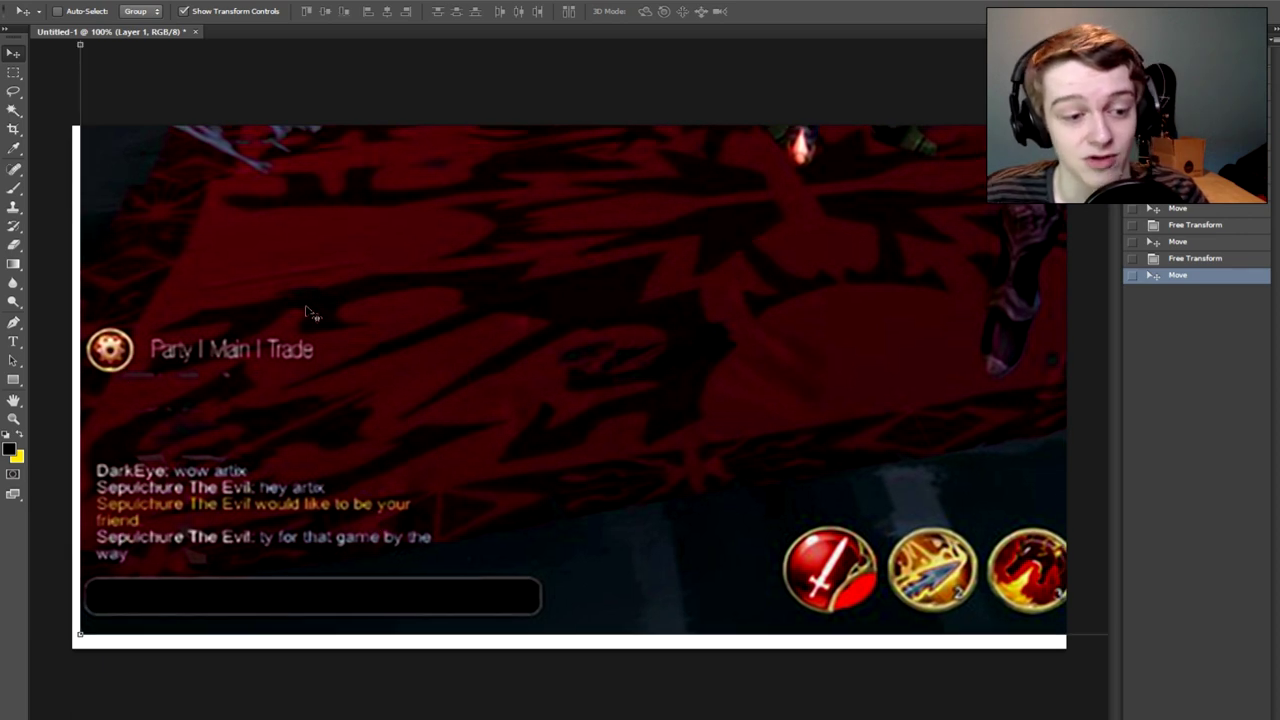
drag(225, 246, 241, 260)
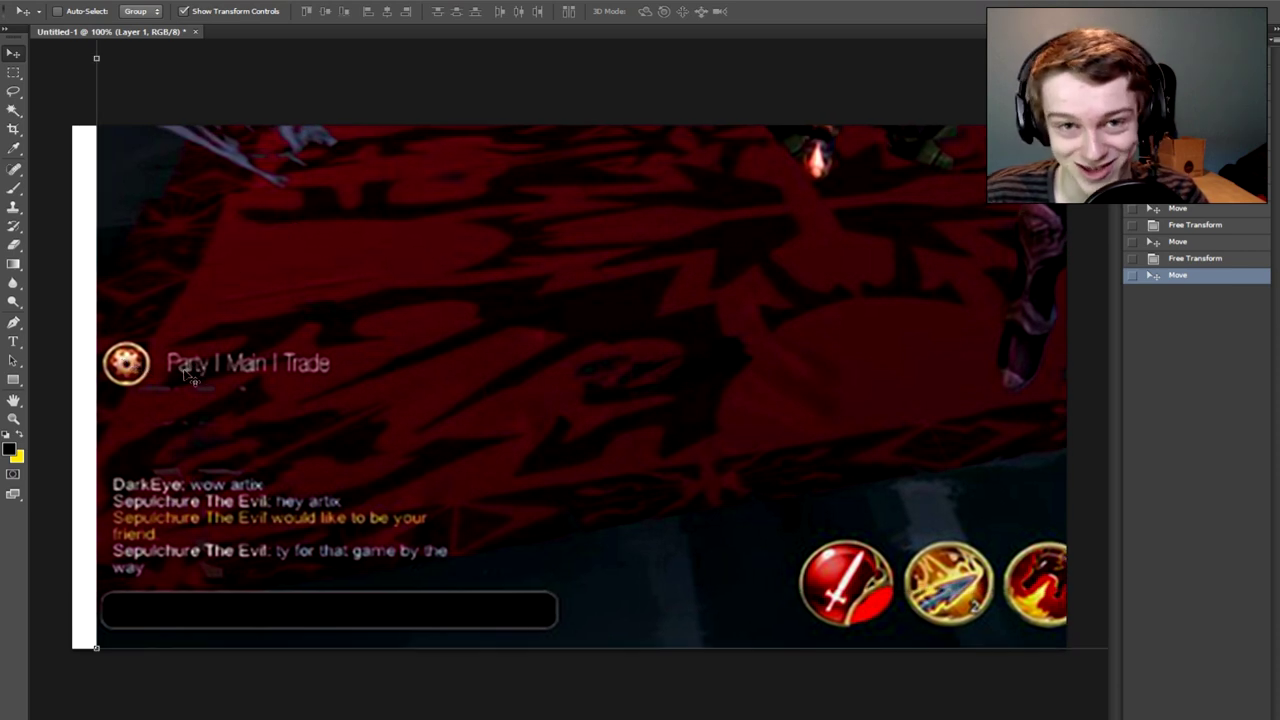
Move the layer down to bring the player health bar and the five party health bars onto the canvas.
drag(418, 233, 477, 468)
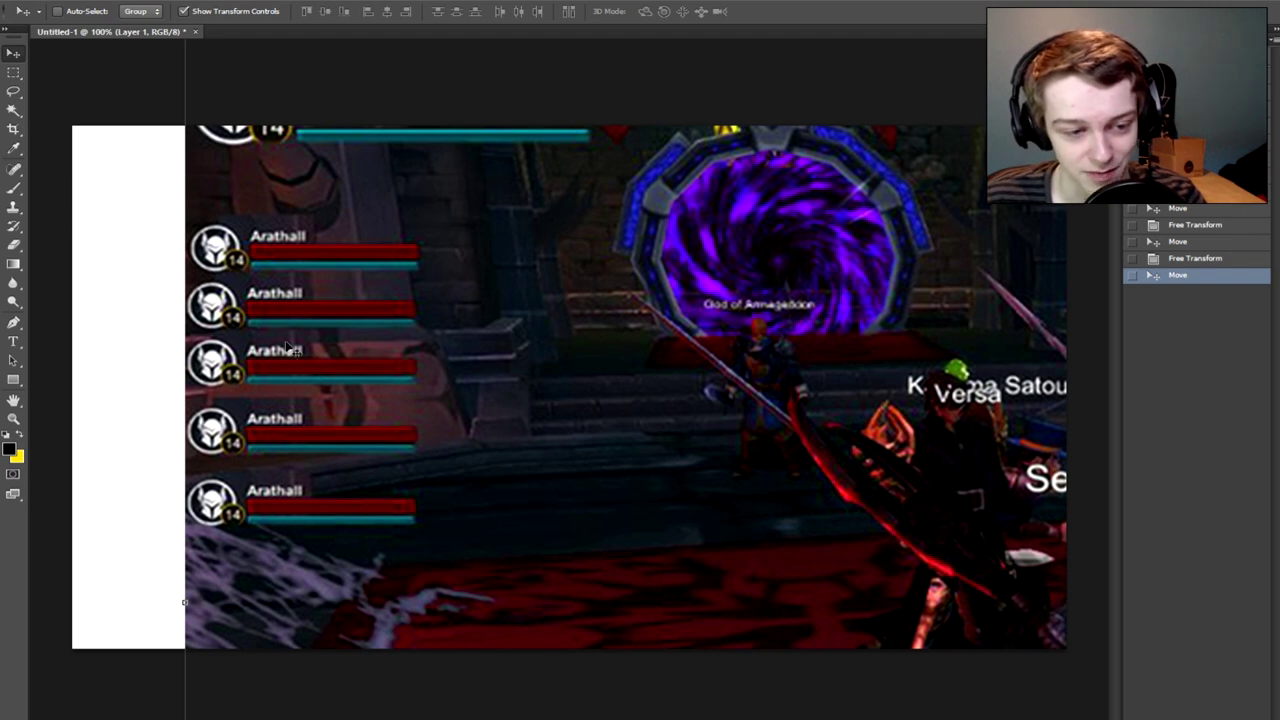
drag(372, 194, 361, 281)
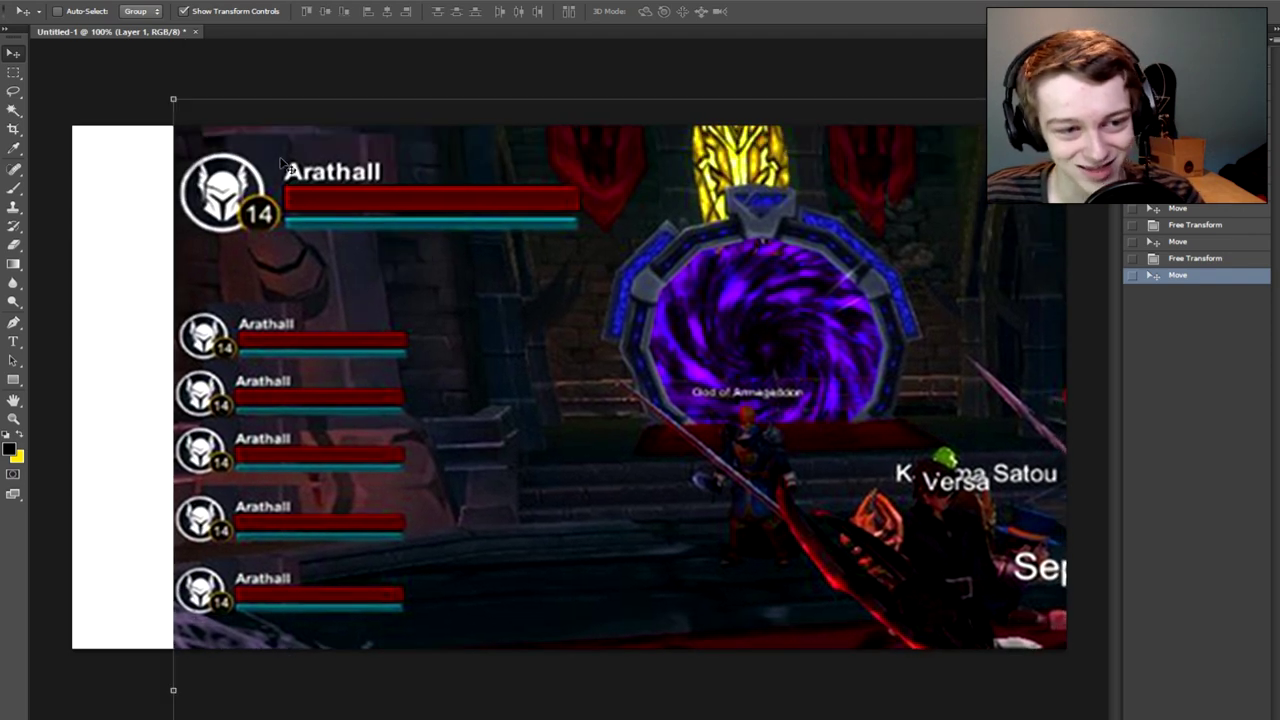
Move the layer back to the chat panel, fitting the screenshot's lower-left corner to the canvas corner.
drag(466, 425, 440, 298)
drag(402, 418, 405, 219)
drag(418, 395, 442, 178)
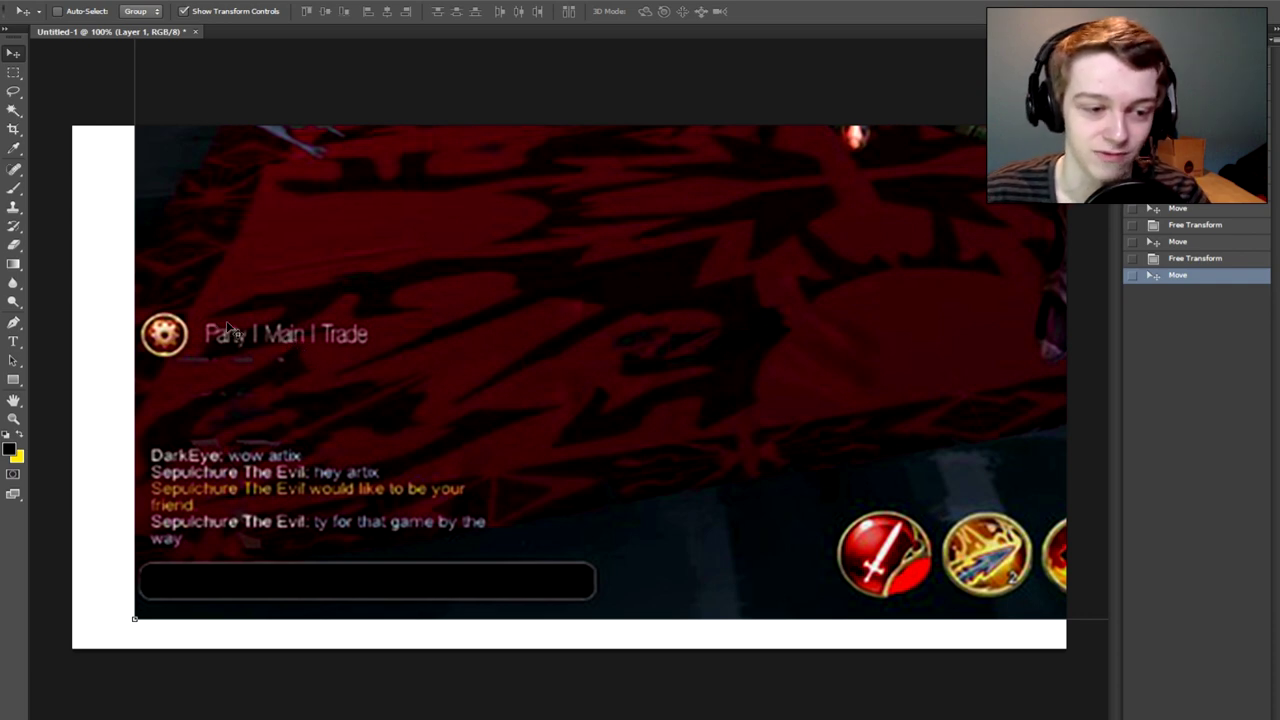
drag(398, 306, 334, 330)
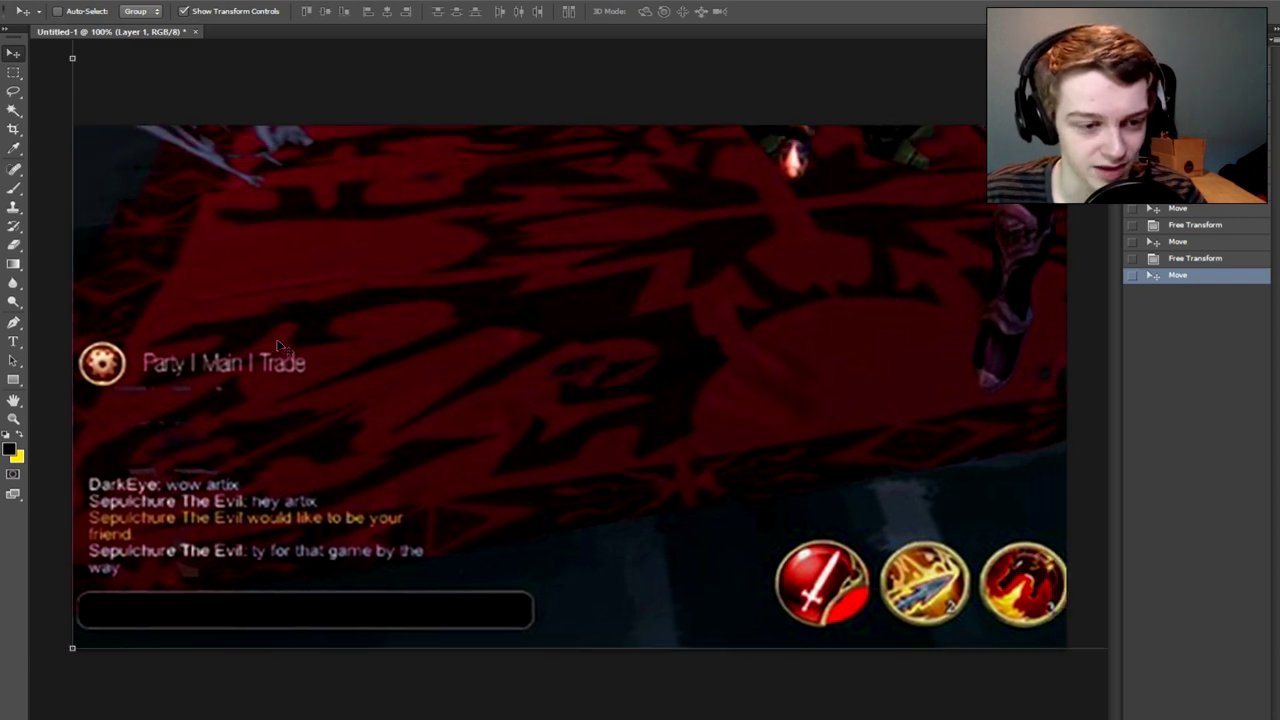
drag(450, 328, 470, 314)
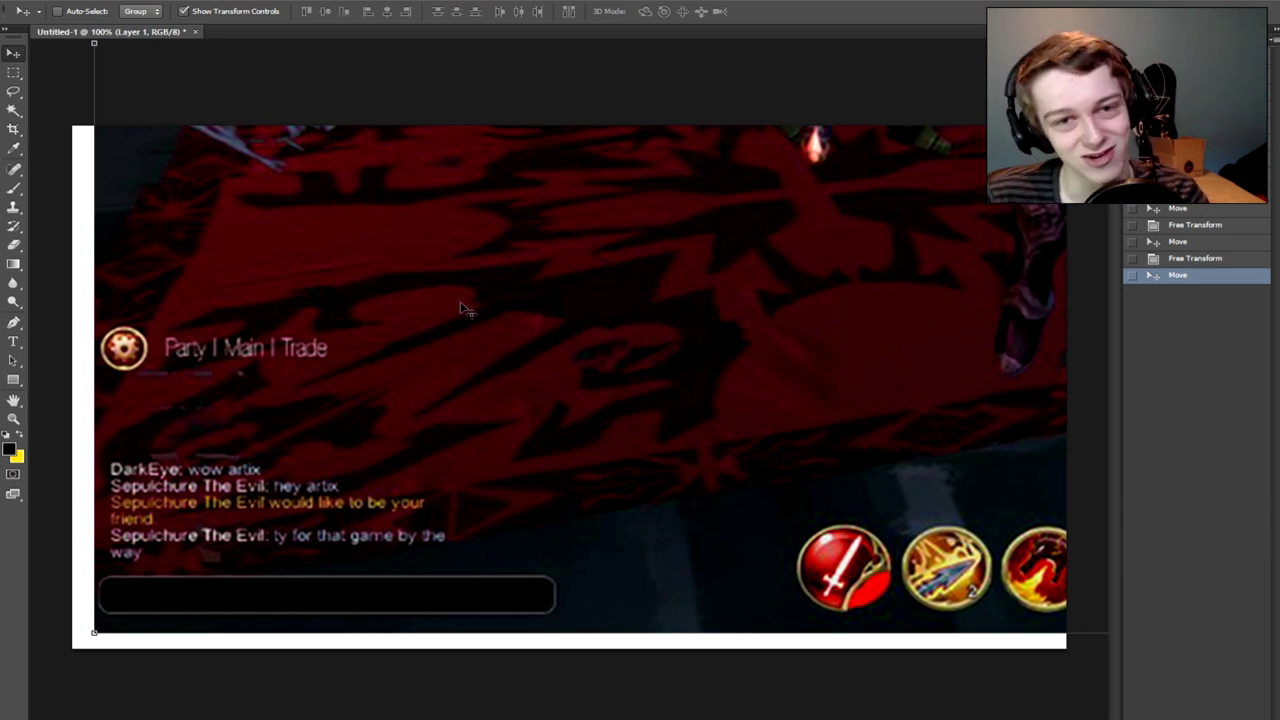
drag(461, 308, 444, 317)
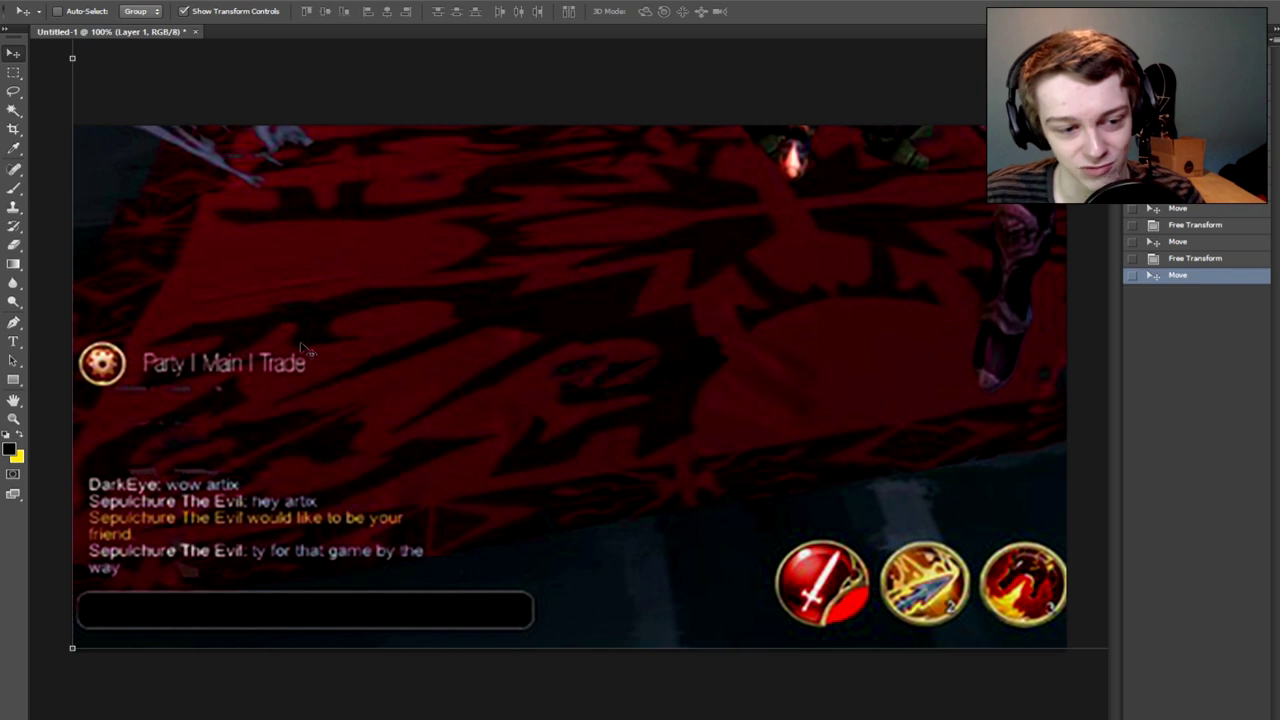
drag(408, 284, 410, 277)
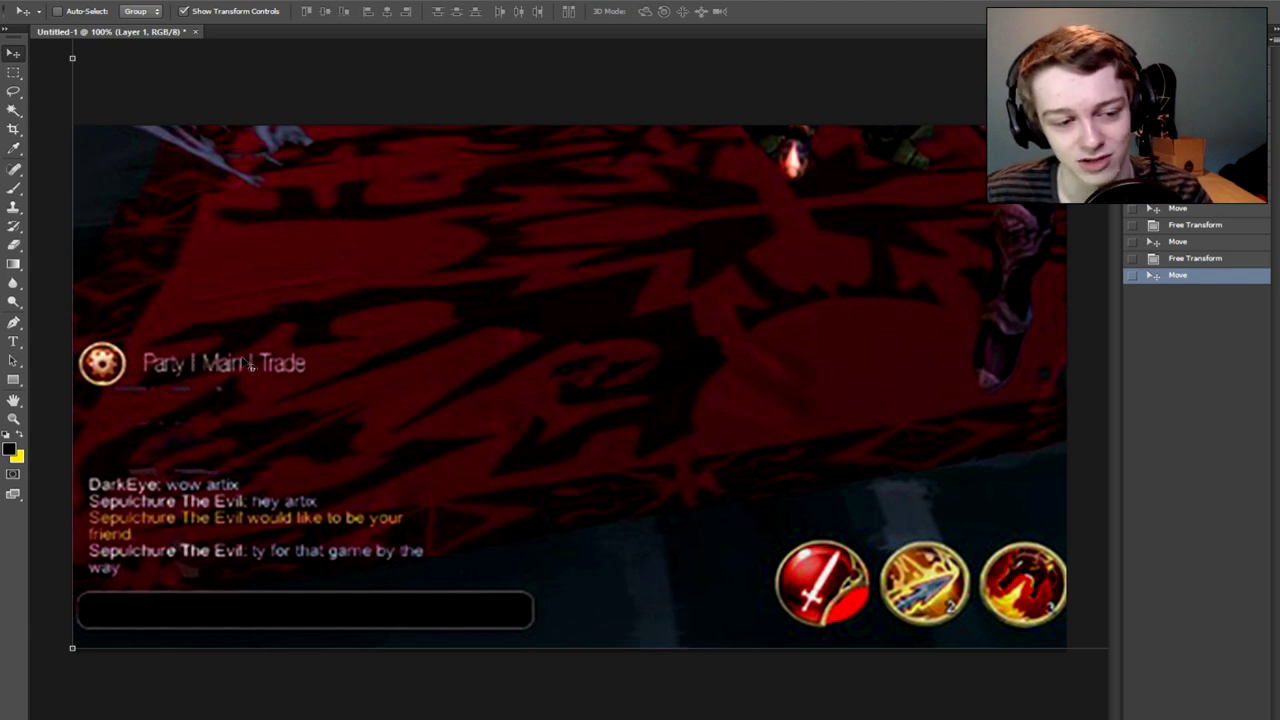
drag(338, 306, 338, 319)
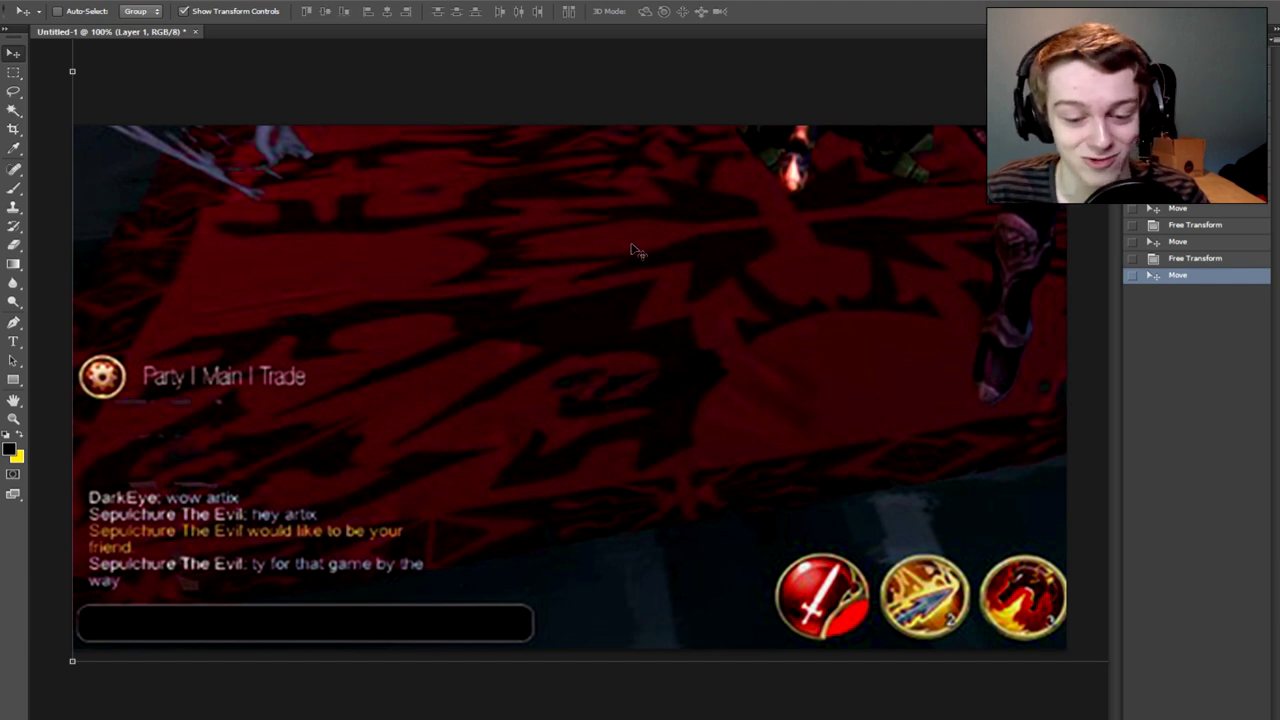
drag(631, 250, 625, 253)
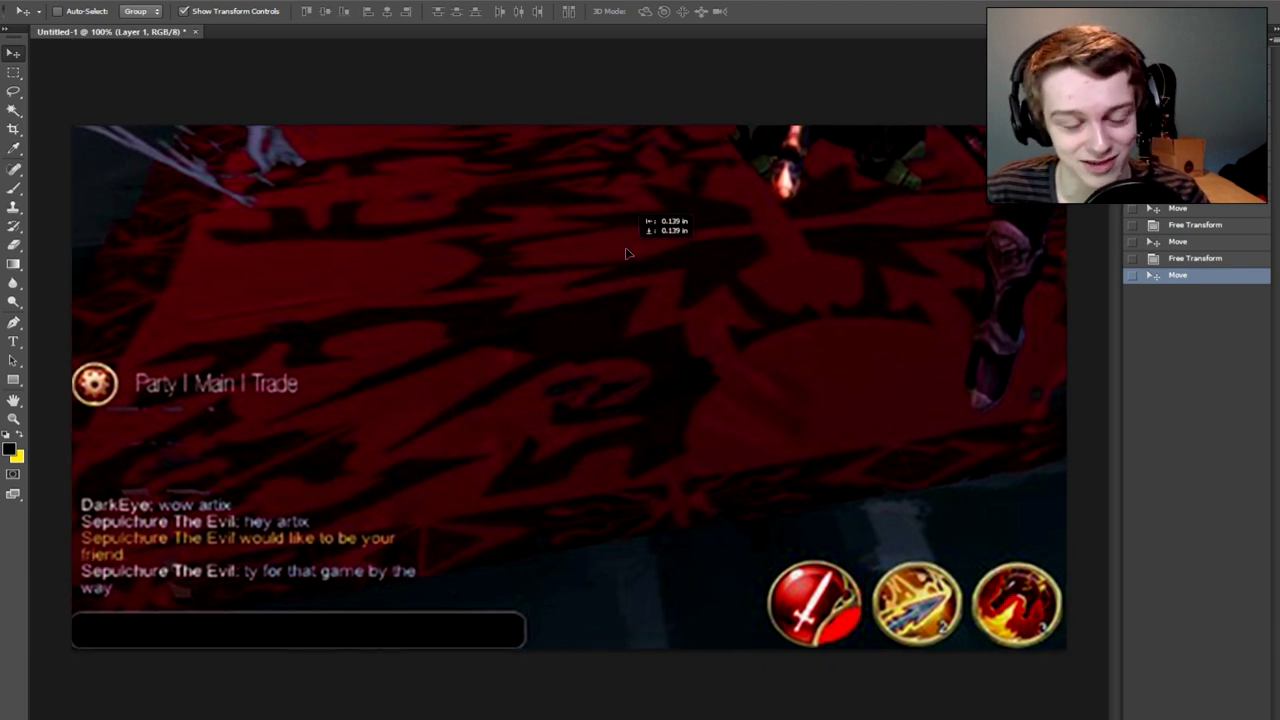
drag(627, 253, 630, 259)
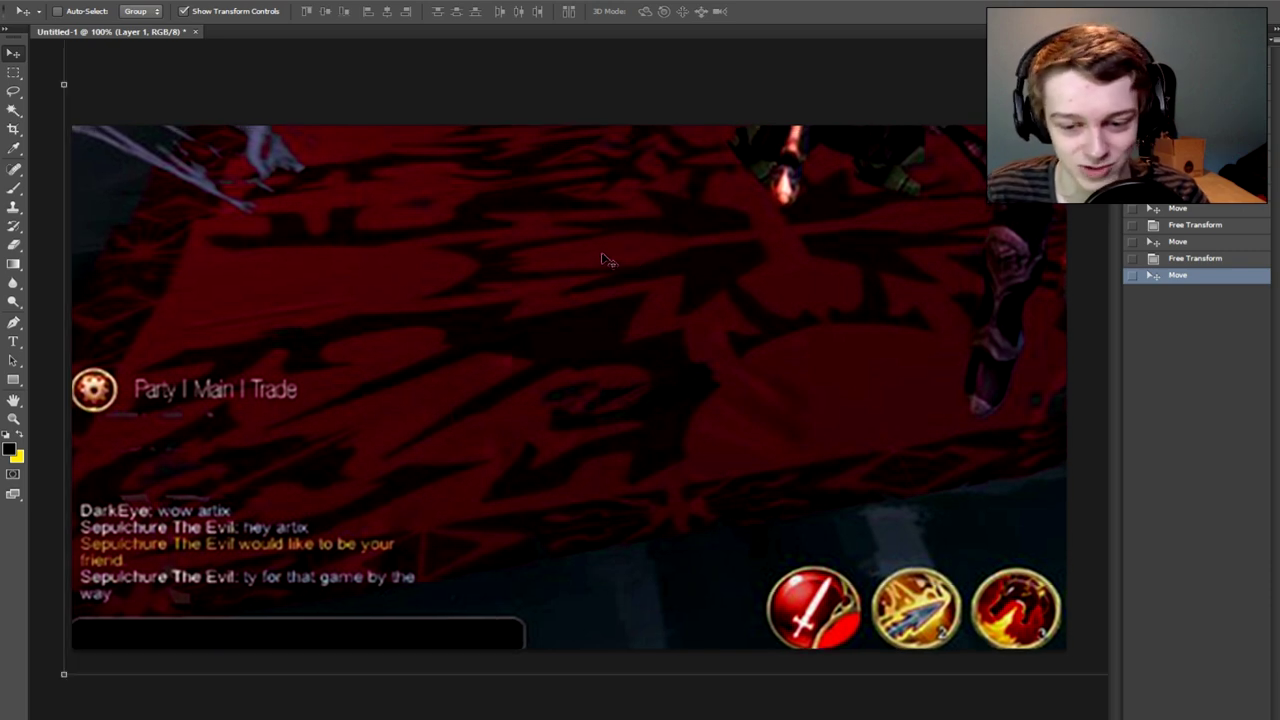
drag(602, 260, 618, 228)
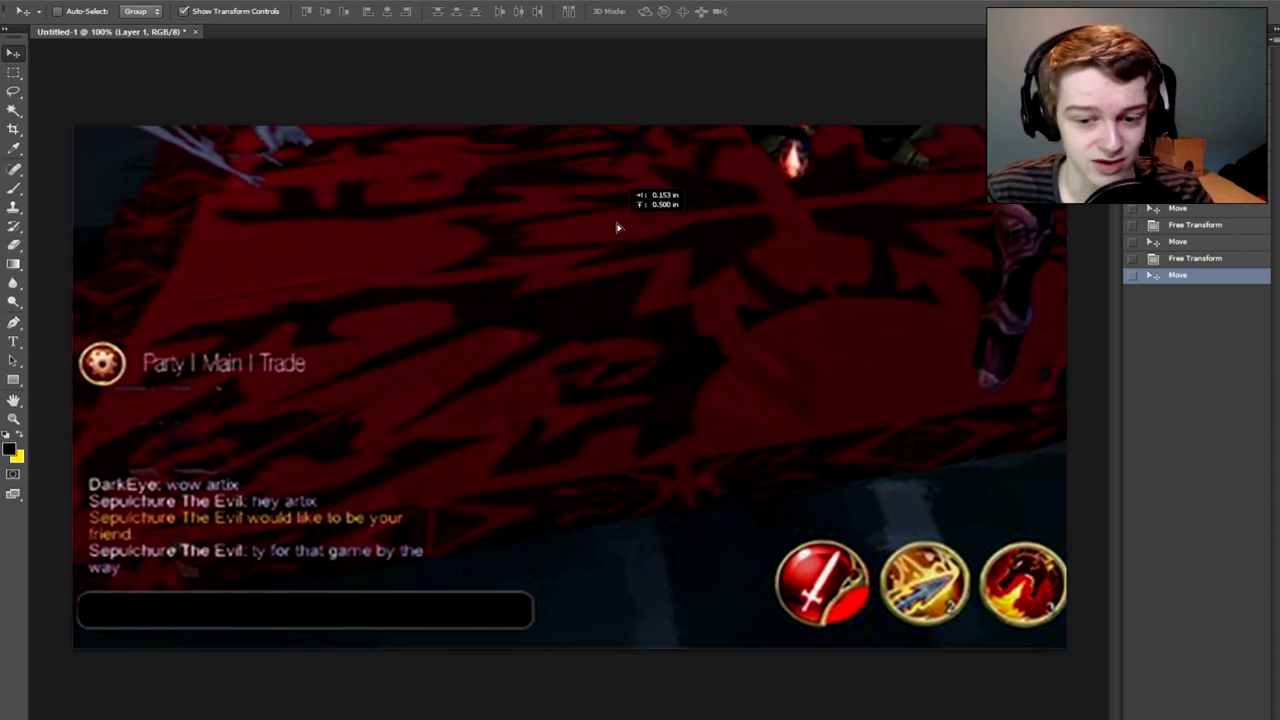
drag(618, 228, 619, 226)
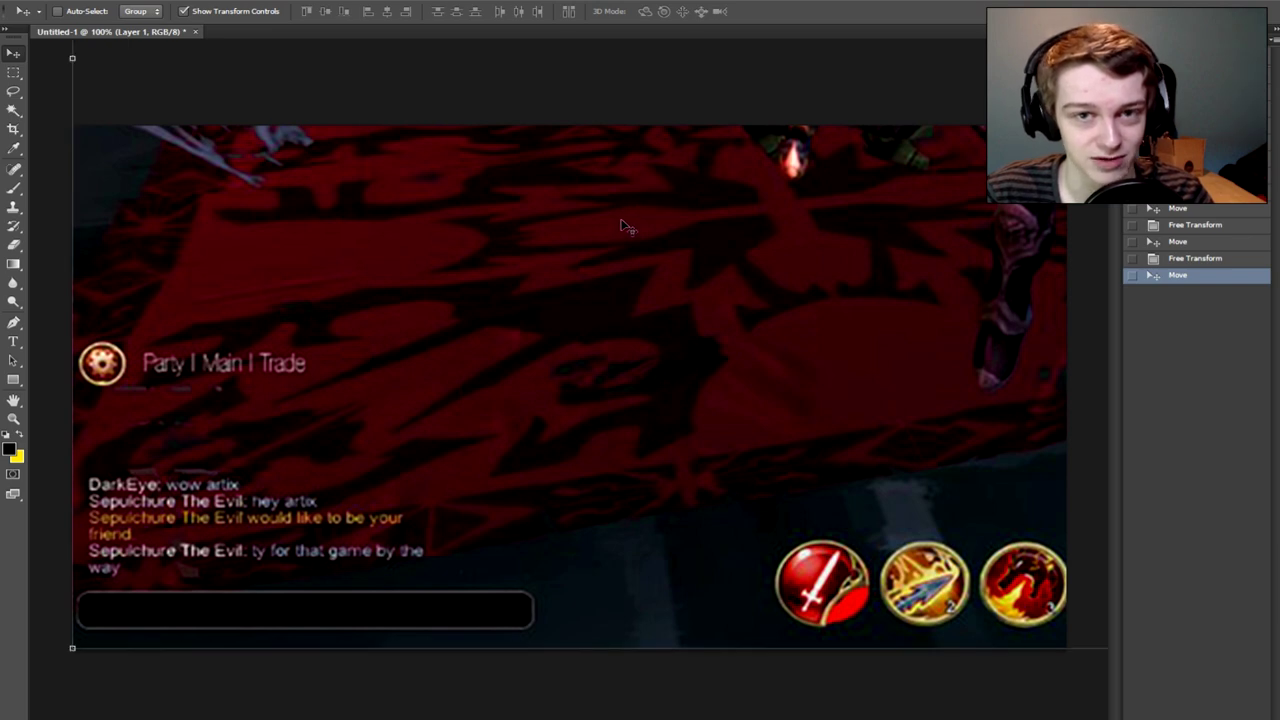
drag(716, 218, 694, 249)
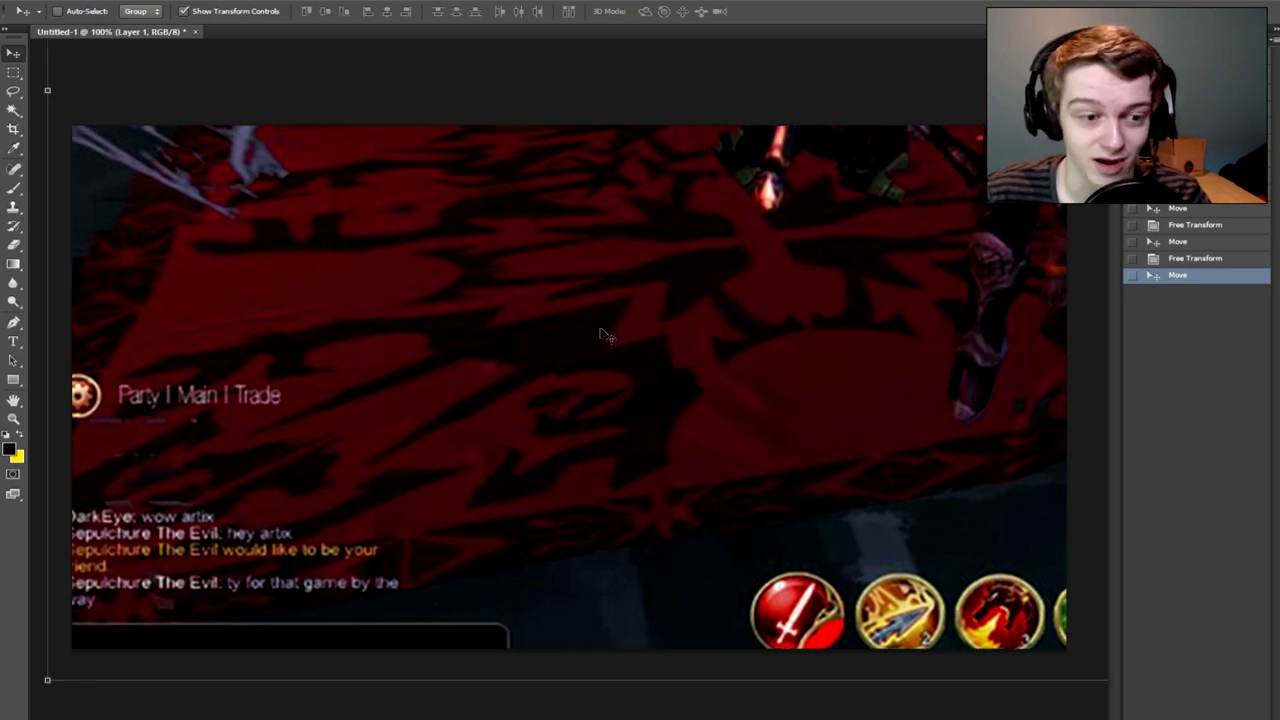
drag(612, 316, 585, 314)
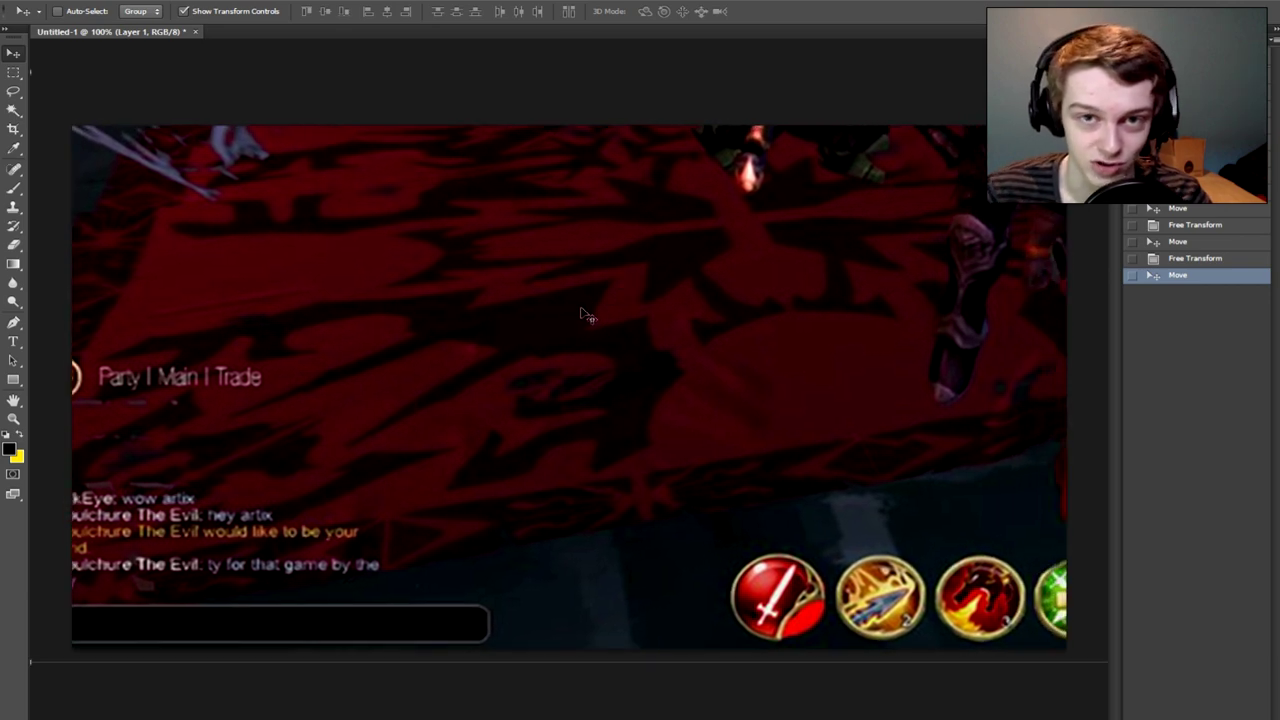
drag(549, 362, 553, 347)
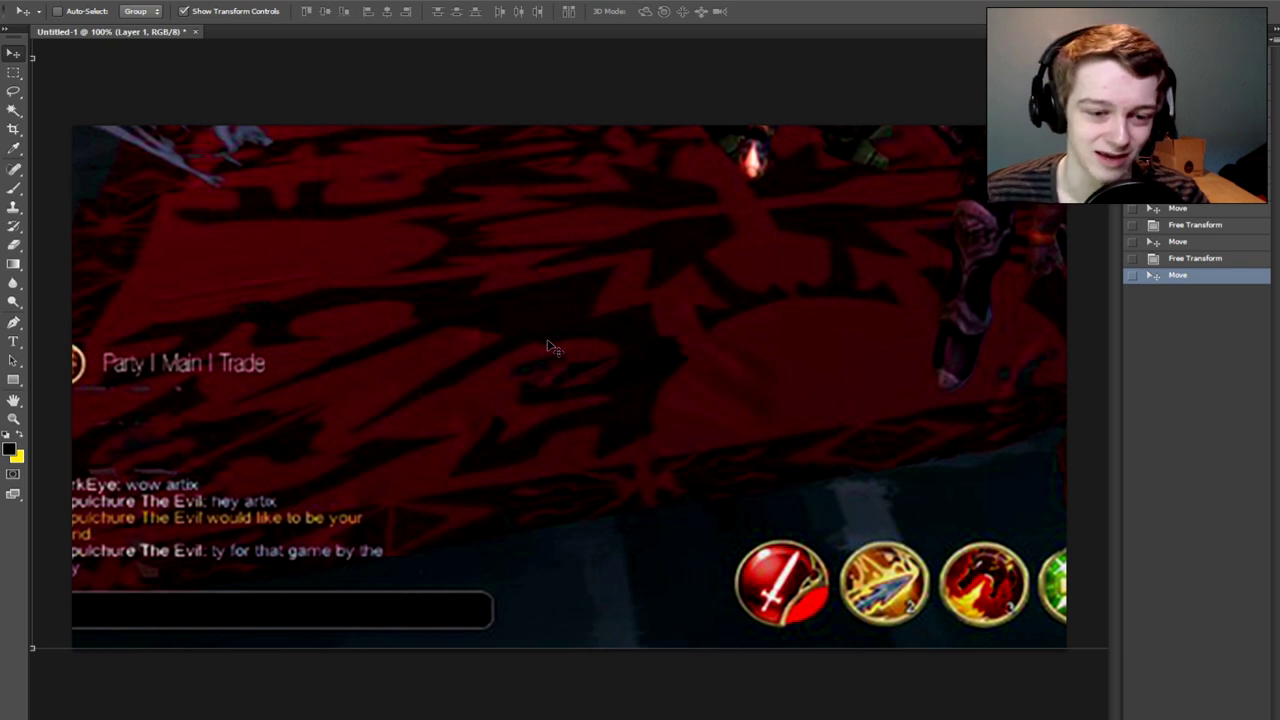
drag(548, 347, 588, 350)
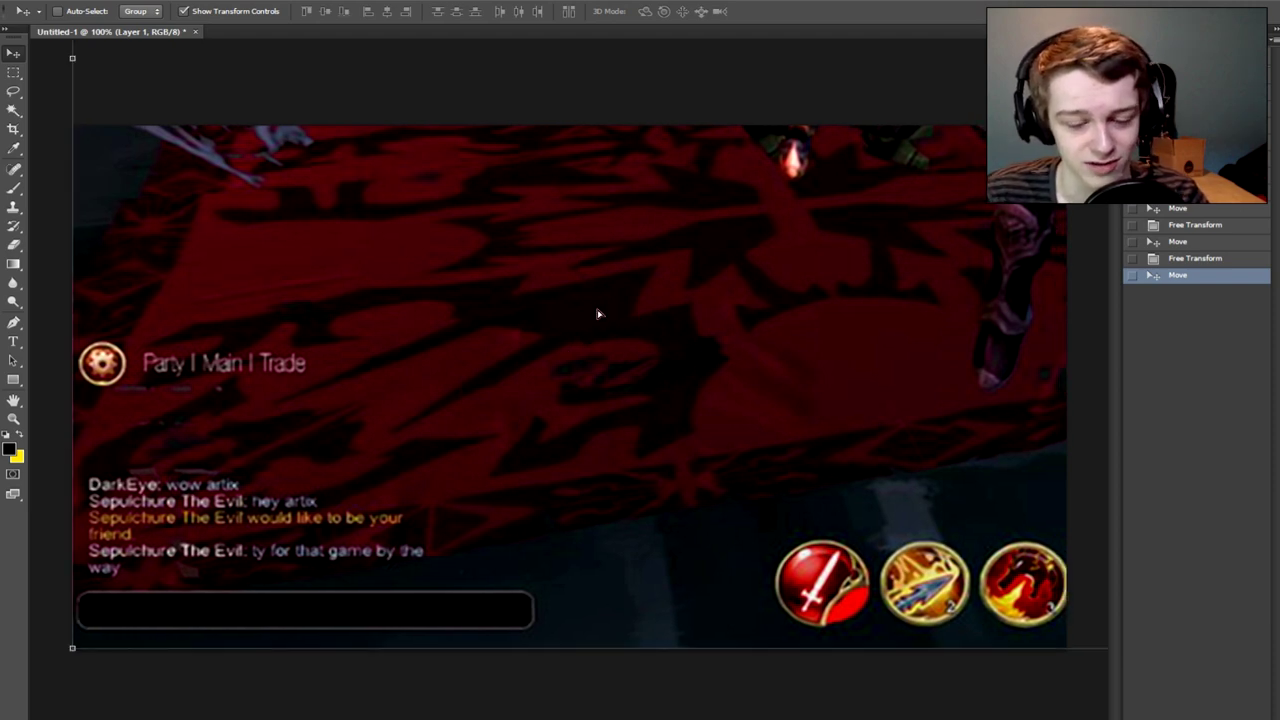
drag(598, 314, 597, 314)
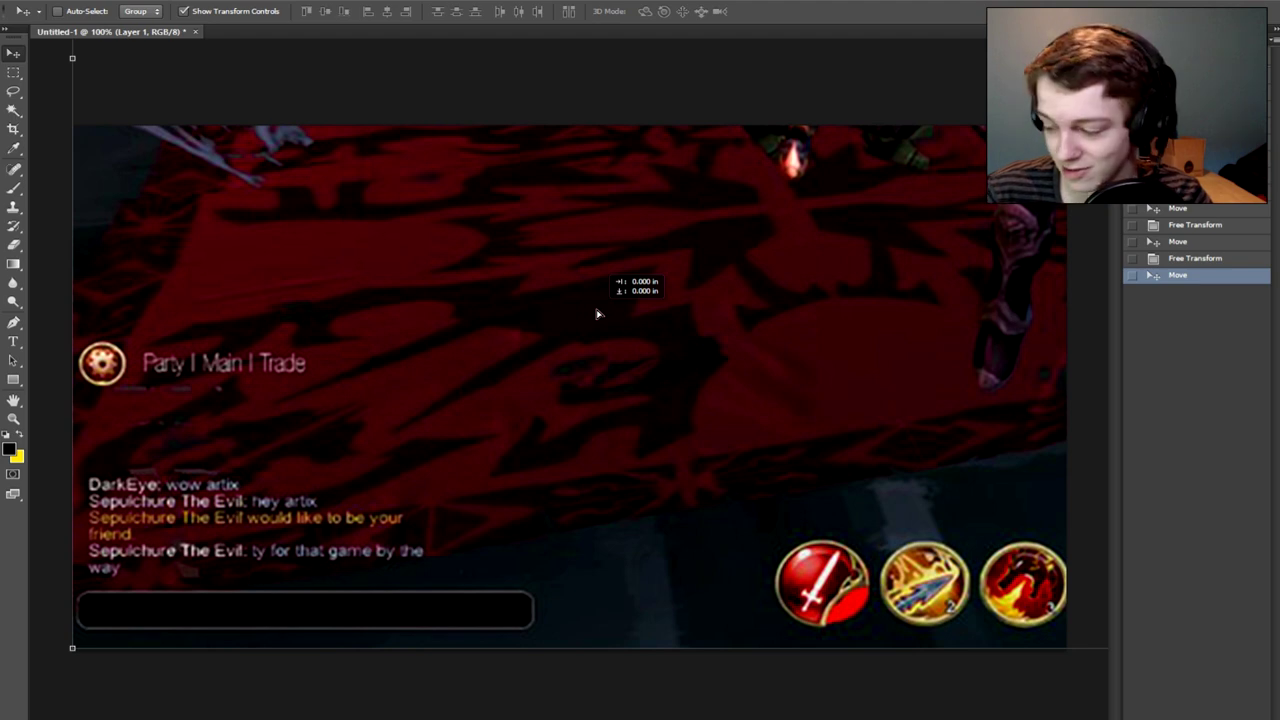
Move the layer to show the second large health bar above the characters, and bring the skill and potion icons back onto the canvas.
drag(597, 314, 570, 515)
drag(502, 267, 530, 474)
drag(538, 305, 530, 341)
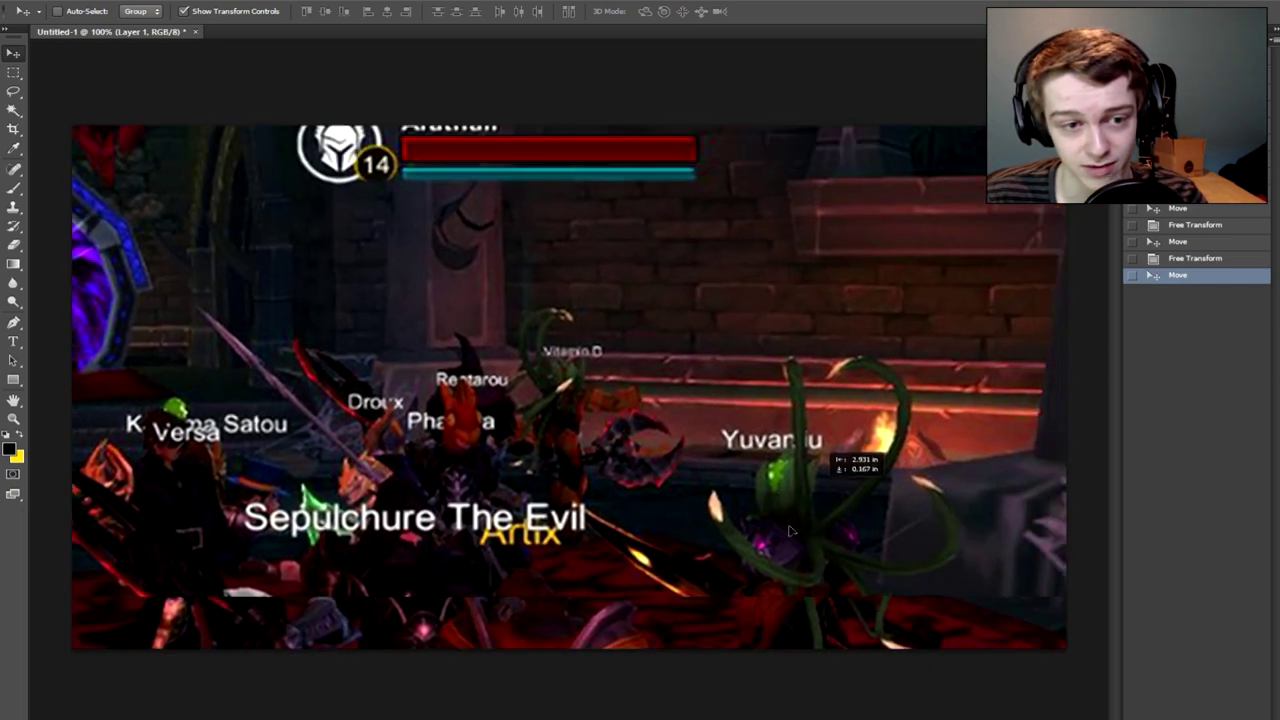
drag(790, 530, 1275, 50)
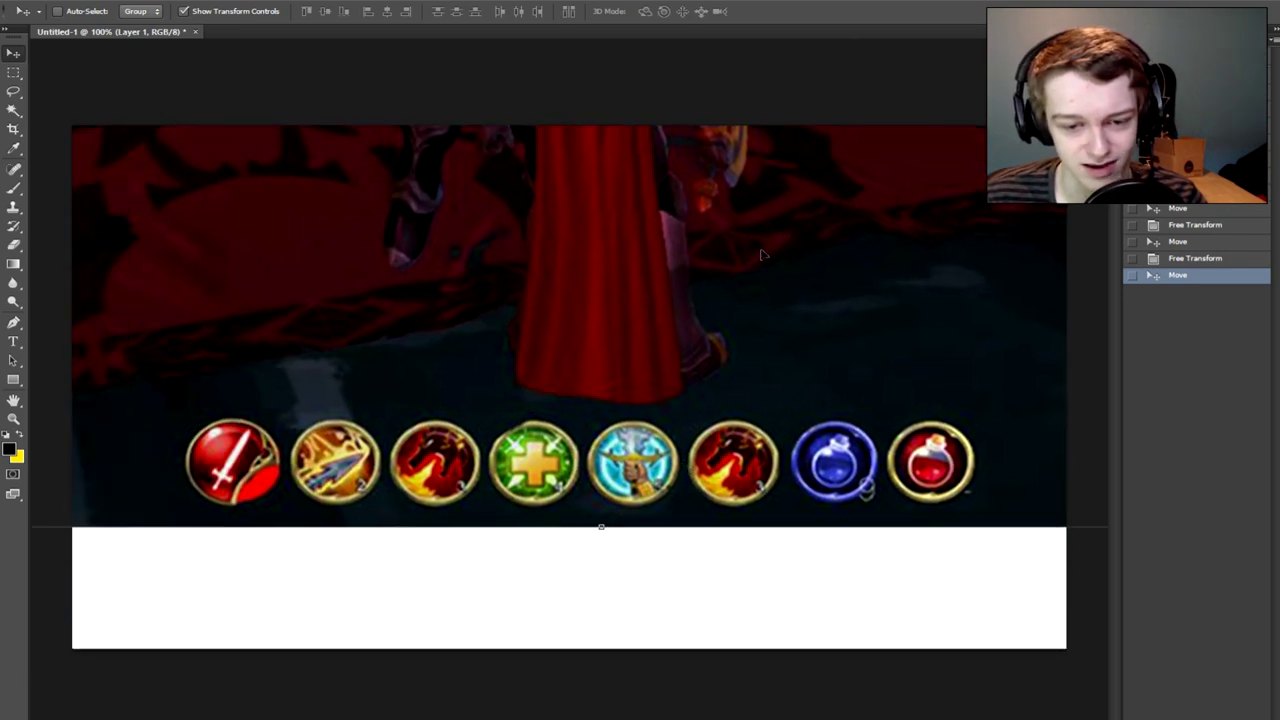
drag(760, 254, 733, 301)
Move the layer past the group of characters to bring the Clicking Quest tracker from the screenshot's upper-right area onto the canvas.
drag(480, 196, 603, 444)
drag(495, 262, 530, 455)
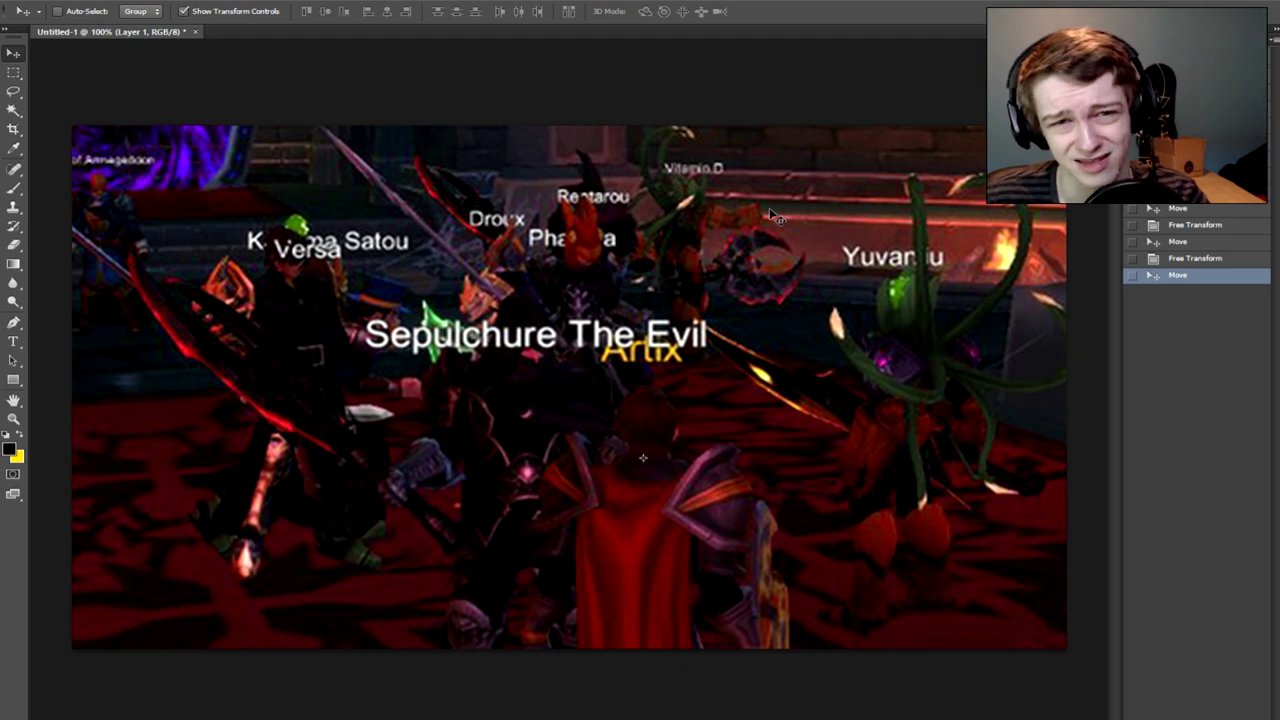
drag(676, 194, 444, 399)
drag(932, 288, 441, 316)
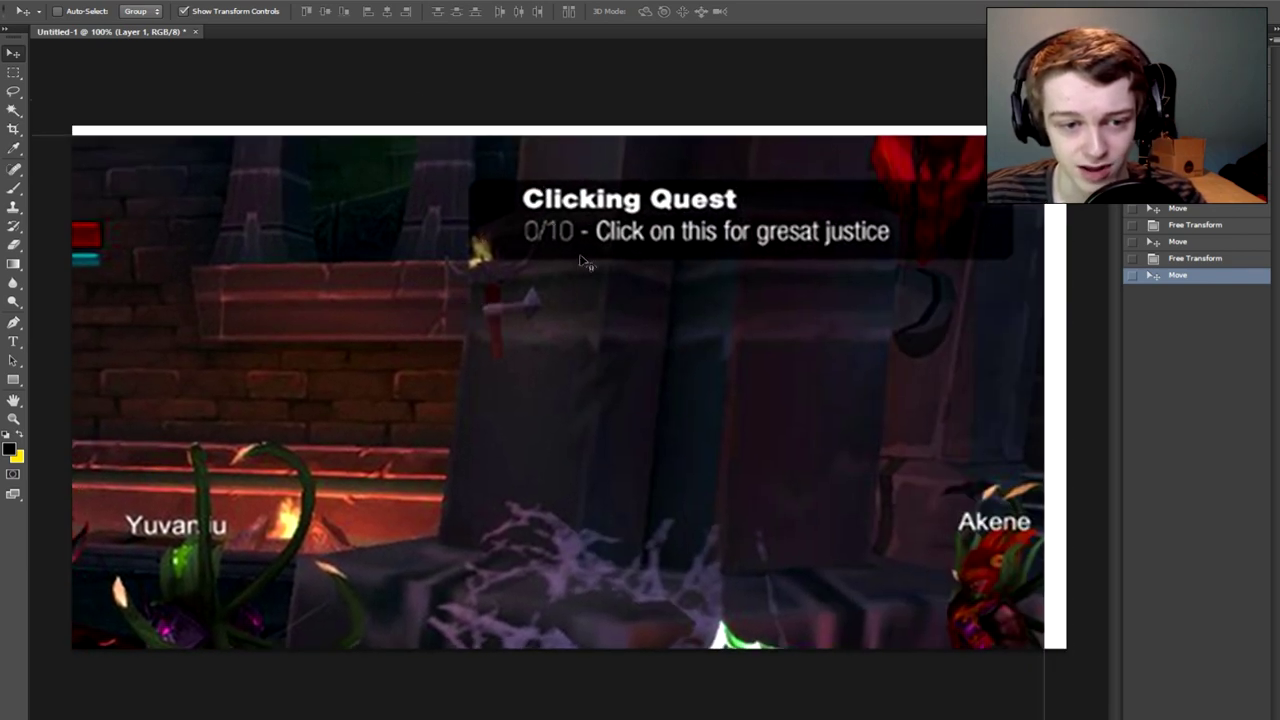
Move the layer from the quest tracker to the row of menu icons, fitting the screenshot's right edge to the canvas edge.
drag(316, 198, 829, 112)
drag(779, 365, 605, 151)
drag(577, 325, 213, 252)
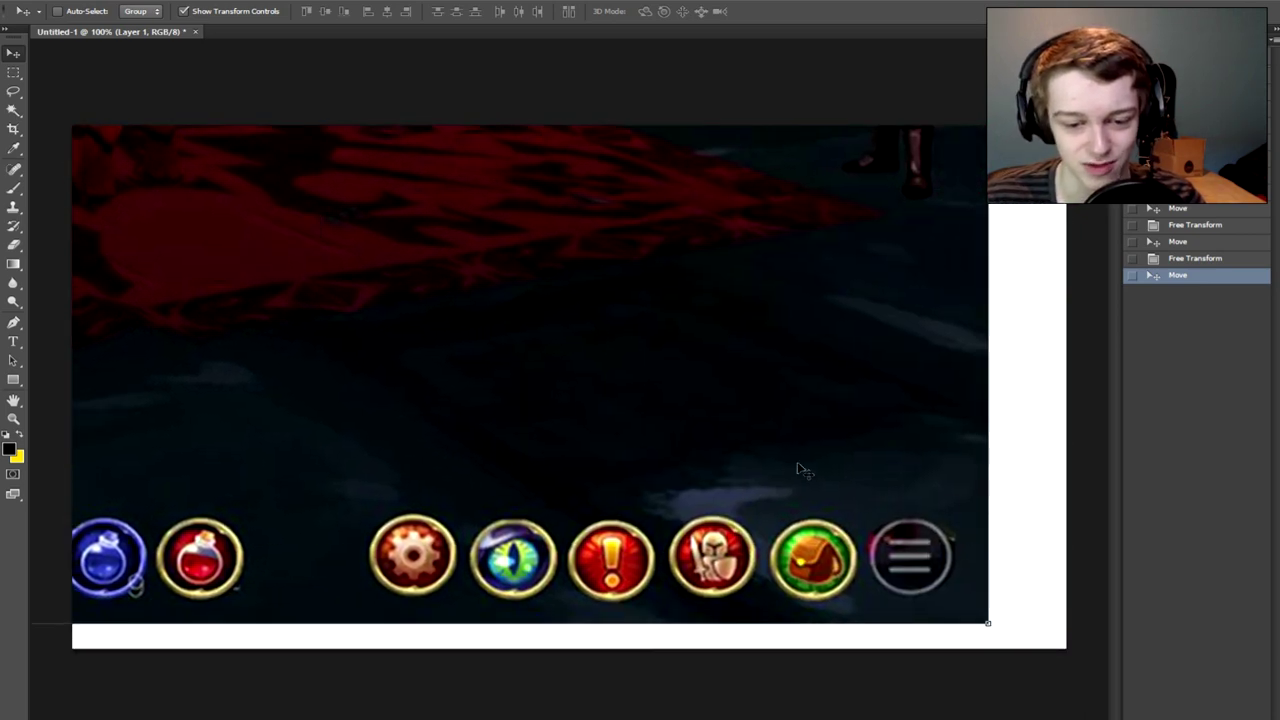
drag(427, 388, 447, 302)
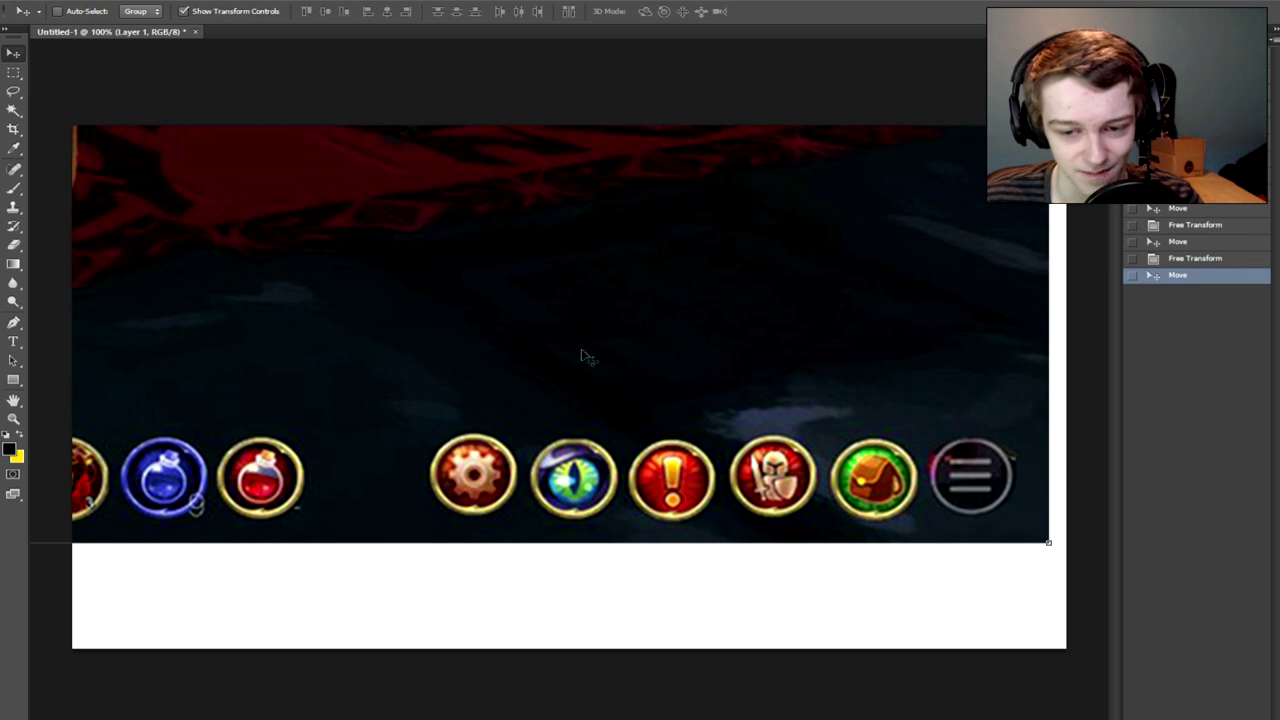
drag(389, 334, 392, 274)
drag(266, 270, 259, 303)
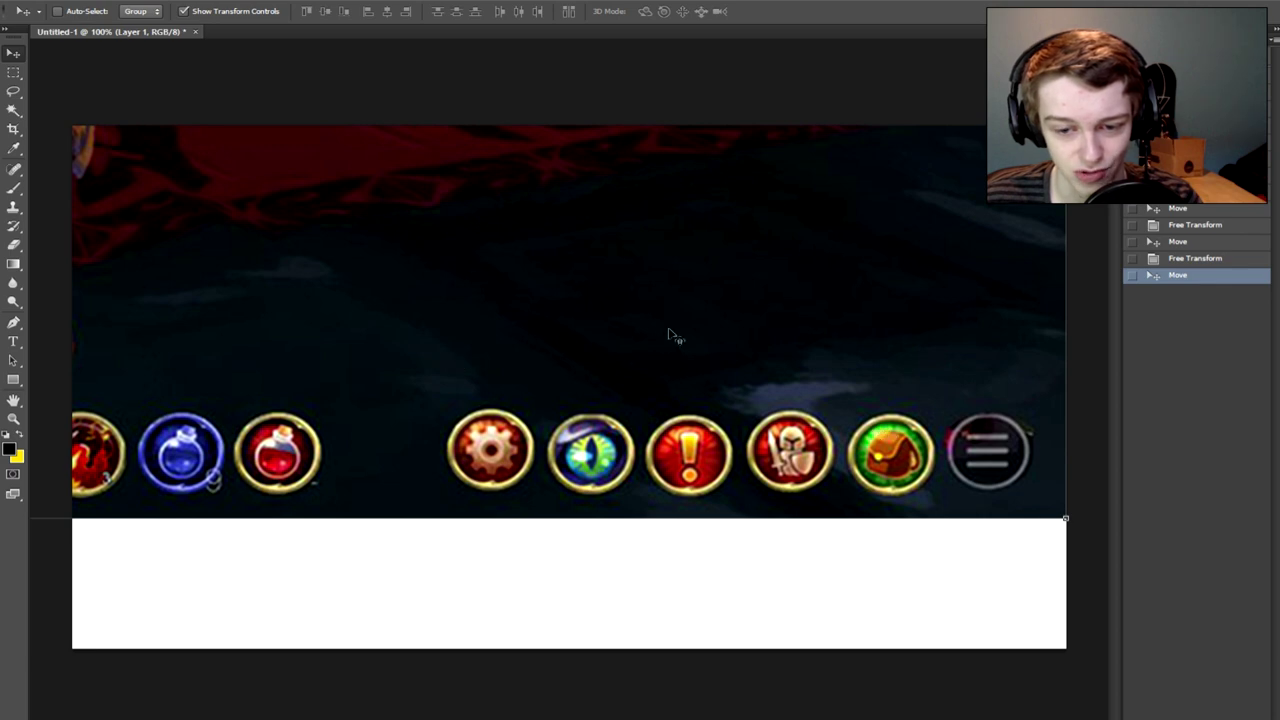
Move the layer past the skill and potion icons to bring the chat panel in the screenshot's lower-left corner onto the canvas.
drag(818, 327, 1018, 308)
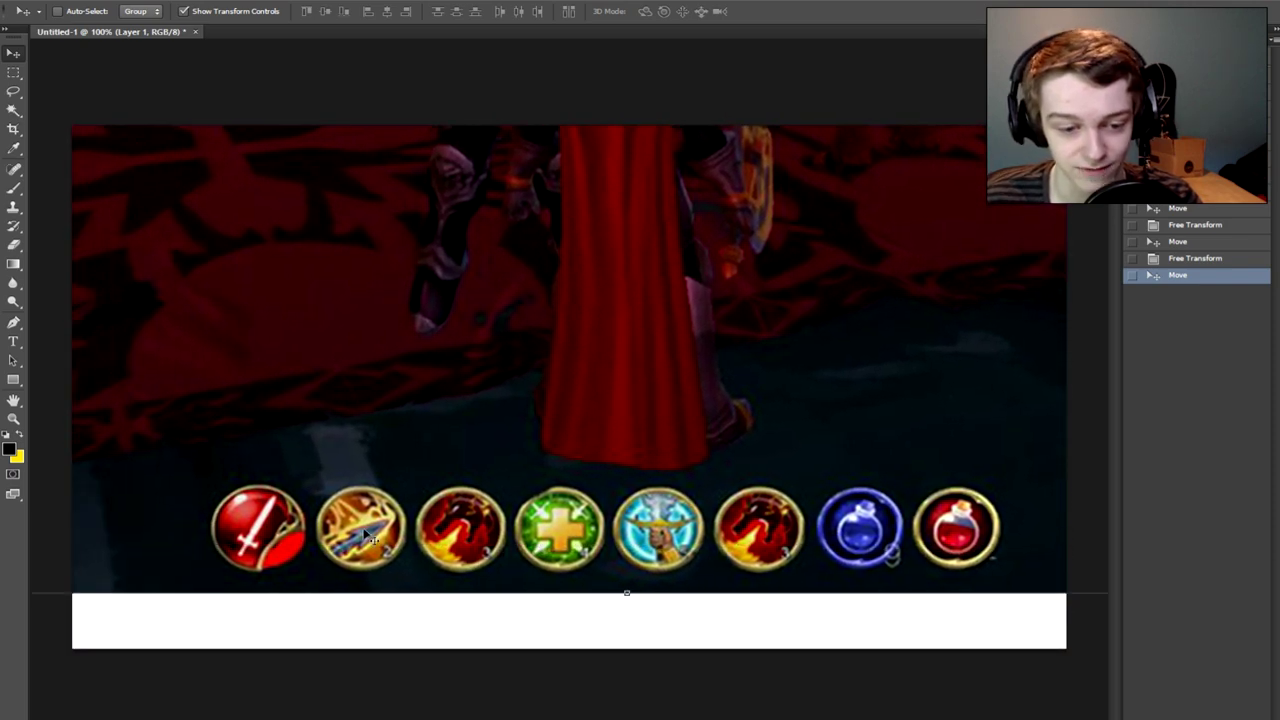
drag(235, 355, 852, 341)
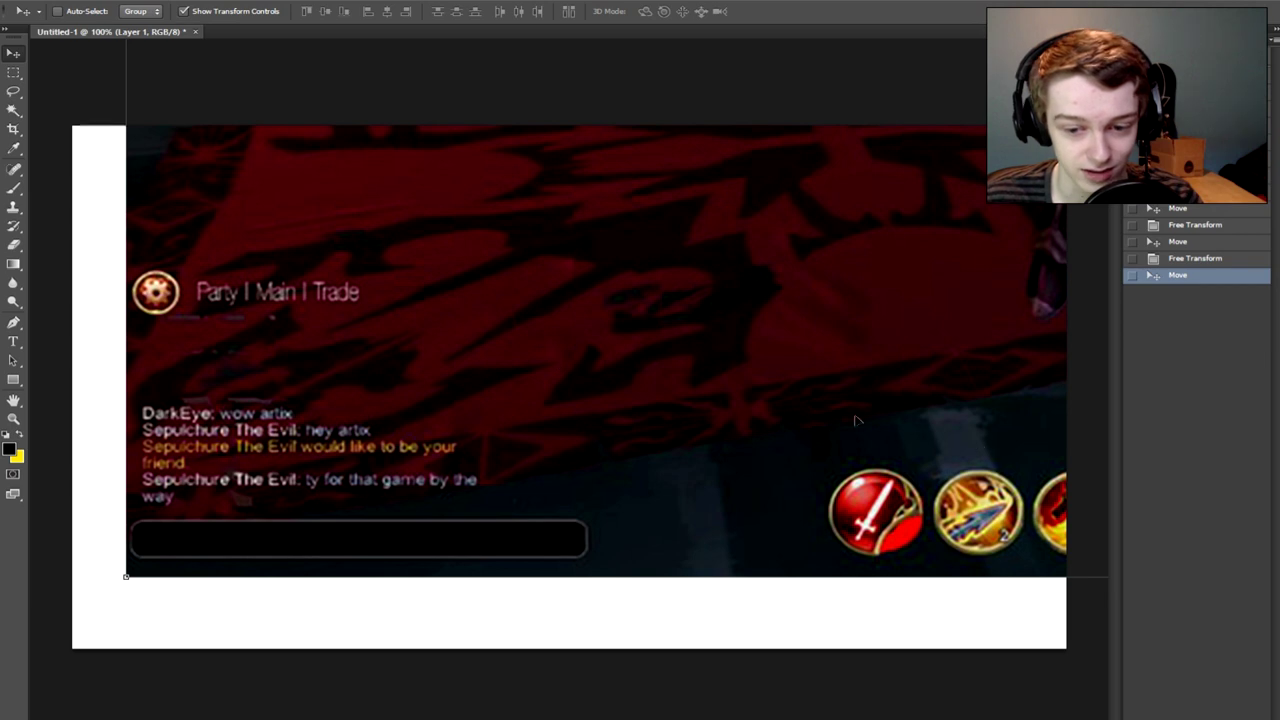
drag(527, 360, 575, 452)
drag(436, 526, 450, 476)
Move the layer down to bring the player health bar and the party health bars back onto the canvas.
drag(378, 212, 403, 640)
drag(477, 218, 468, 252)
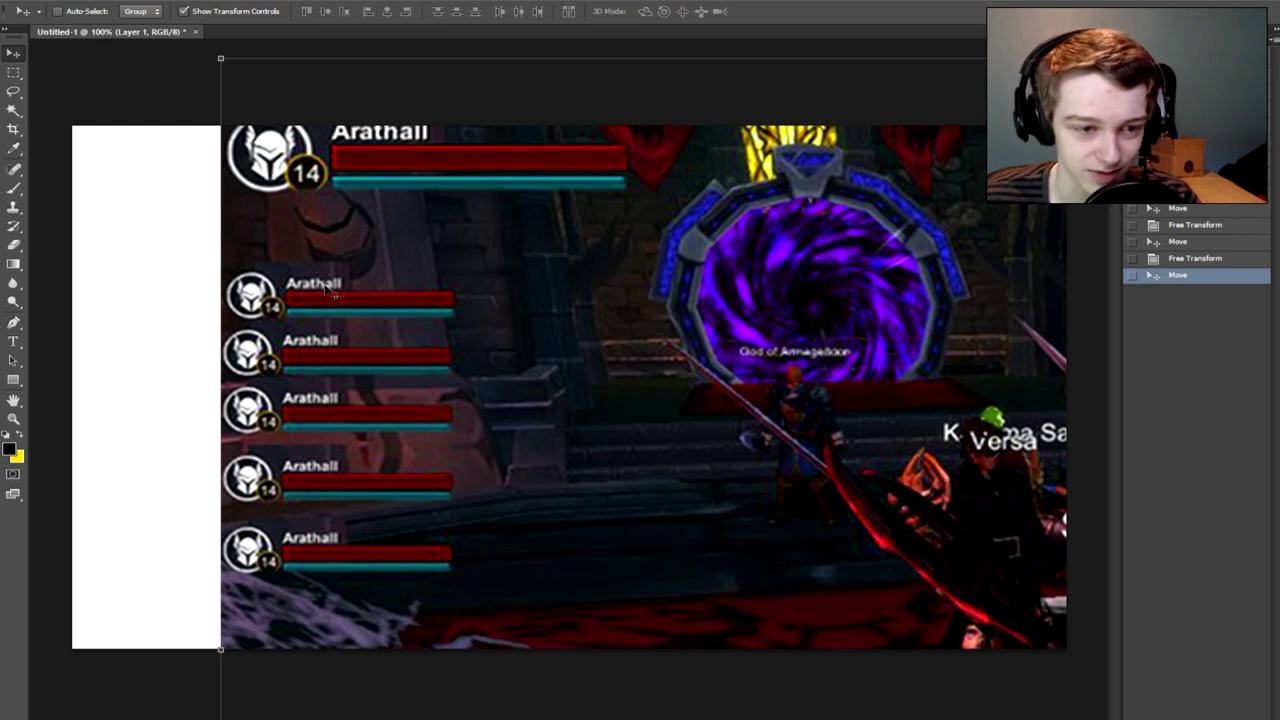
drag(420, 231, 376, 323)
Move the layer across the group of characters to bring the second large health bar above them onto the canvas.
drag(915, 265, 444, 150)
drag(664, 249, 432, 116)
drag(636, 365, 607, 155)
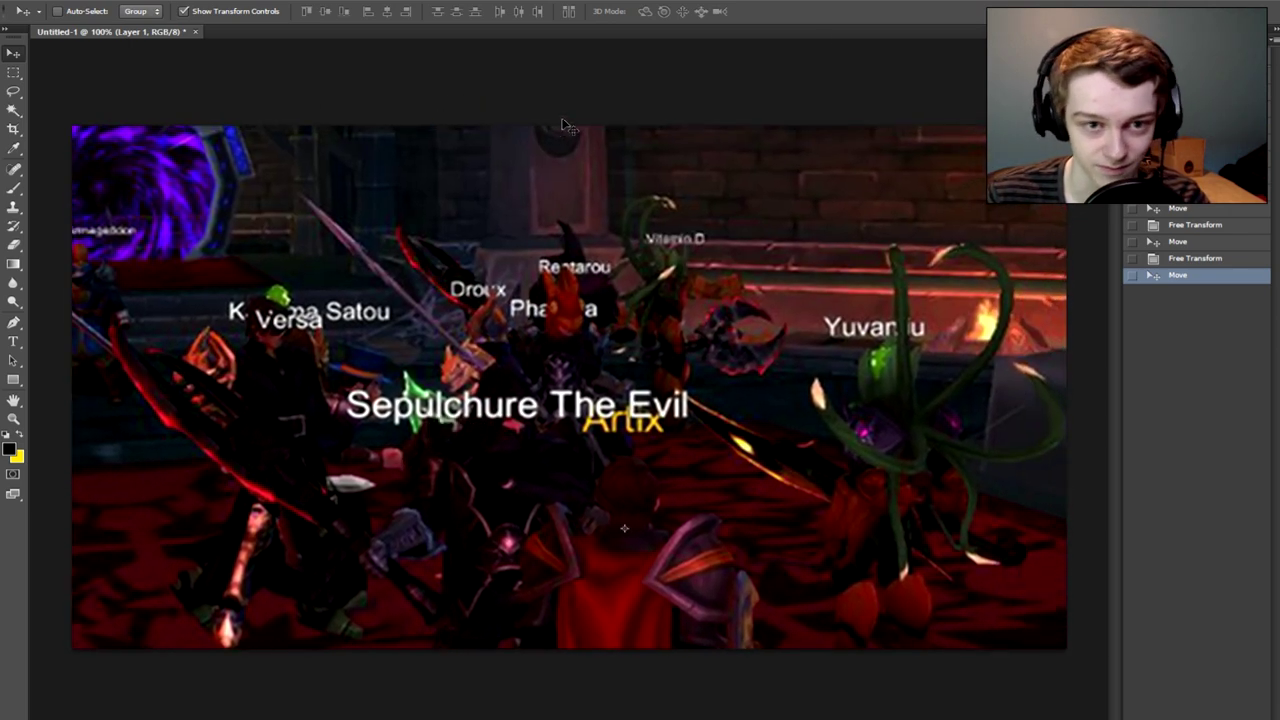
drag(563, 125, 554, 293)
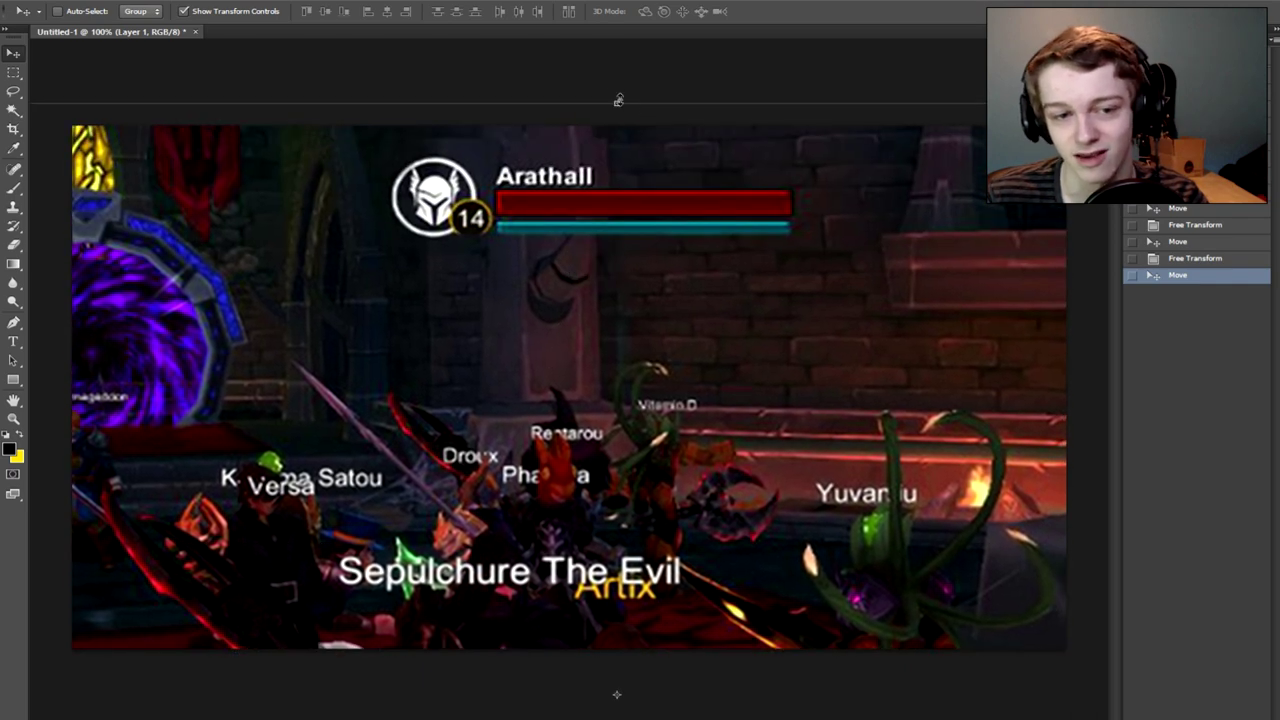
Scale the layer to 50% in width and height and move it up to fill the canvas, centred at about X 645 px, Y 322 px.
click(617, 103)
click(303, 11)
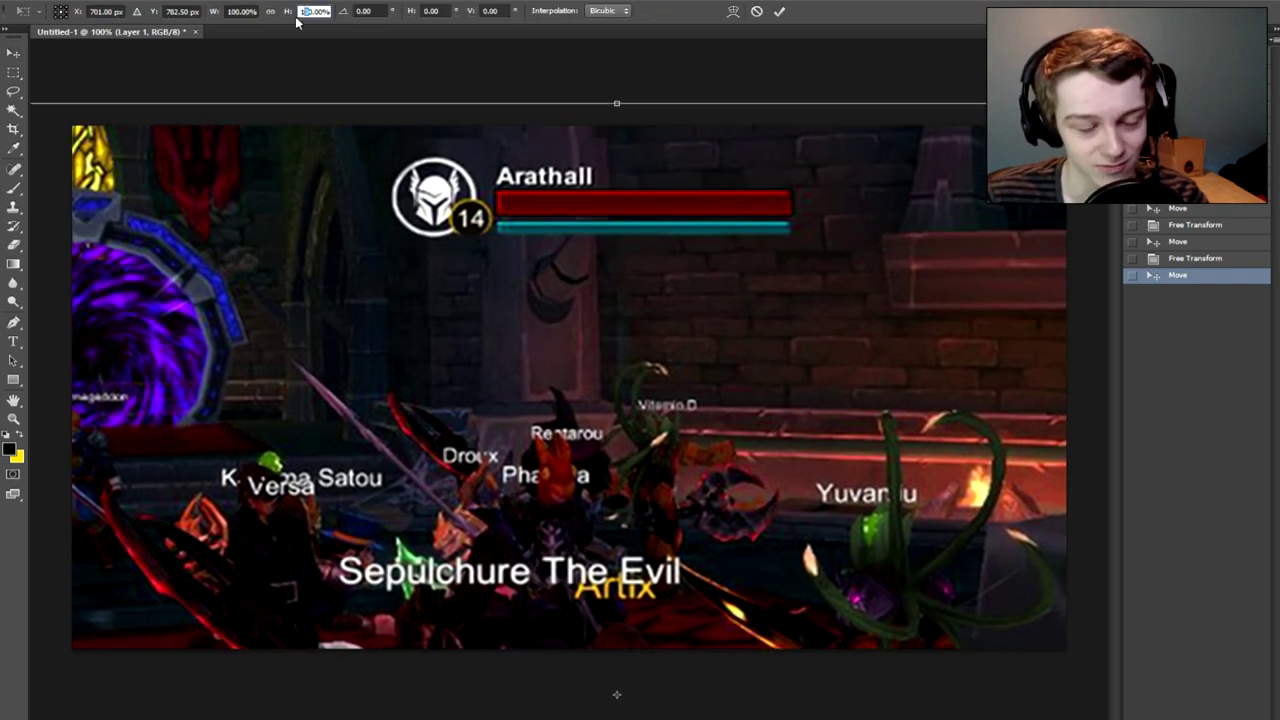
text(50)
key(Return)
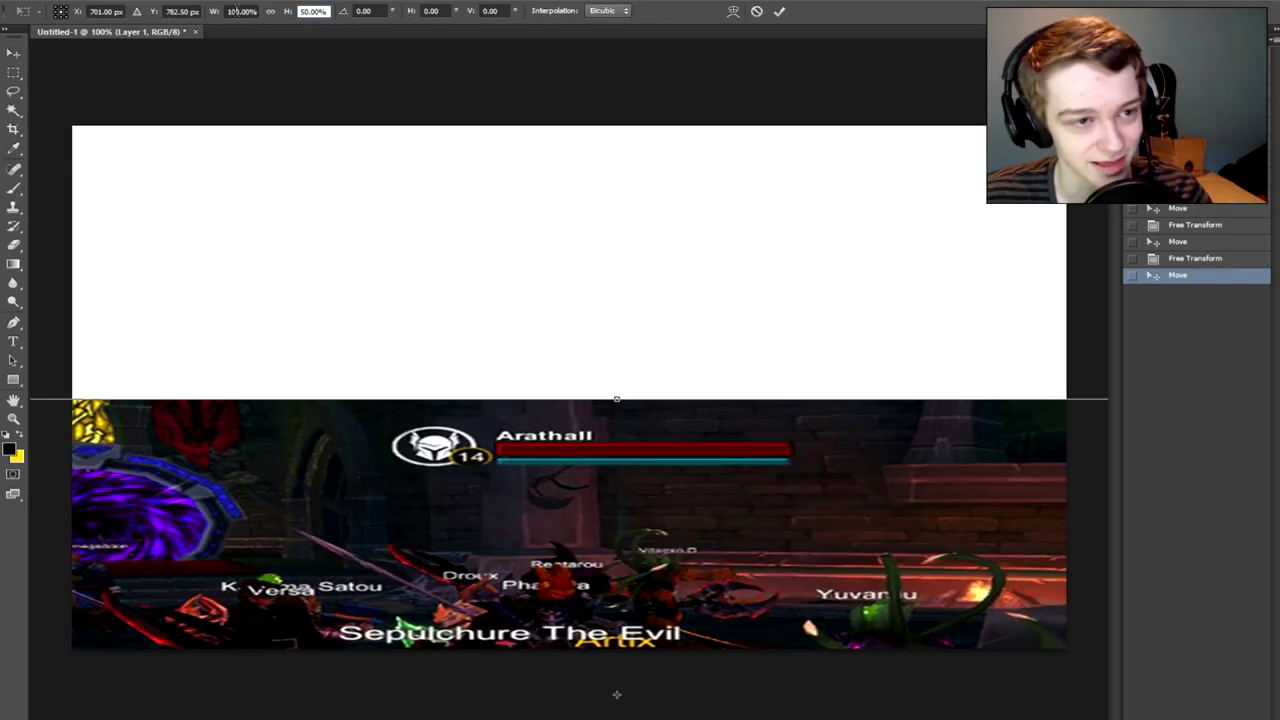
click(231, 11)
text(50)
key(Return)
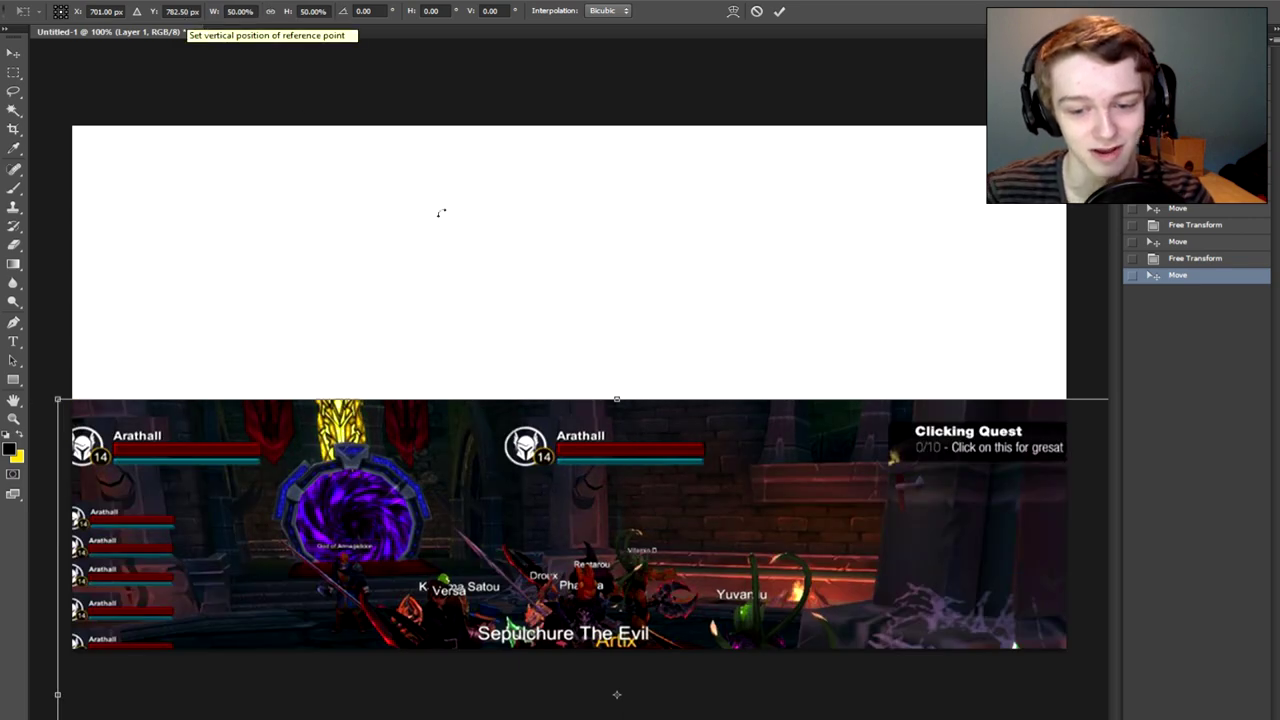
drag(535, 582, 482, 132)
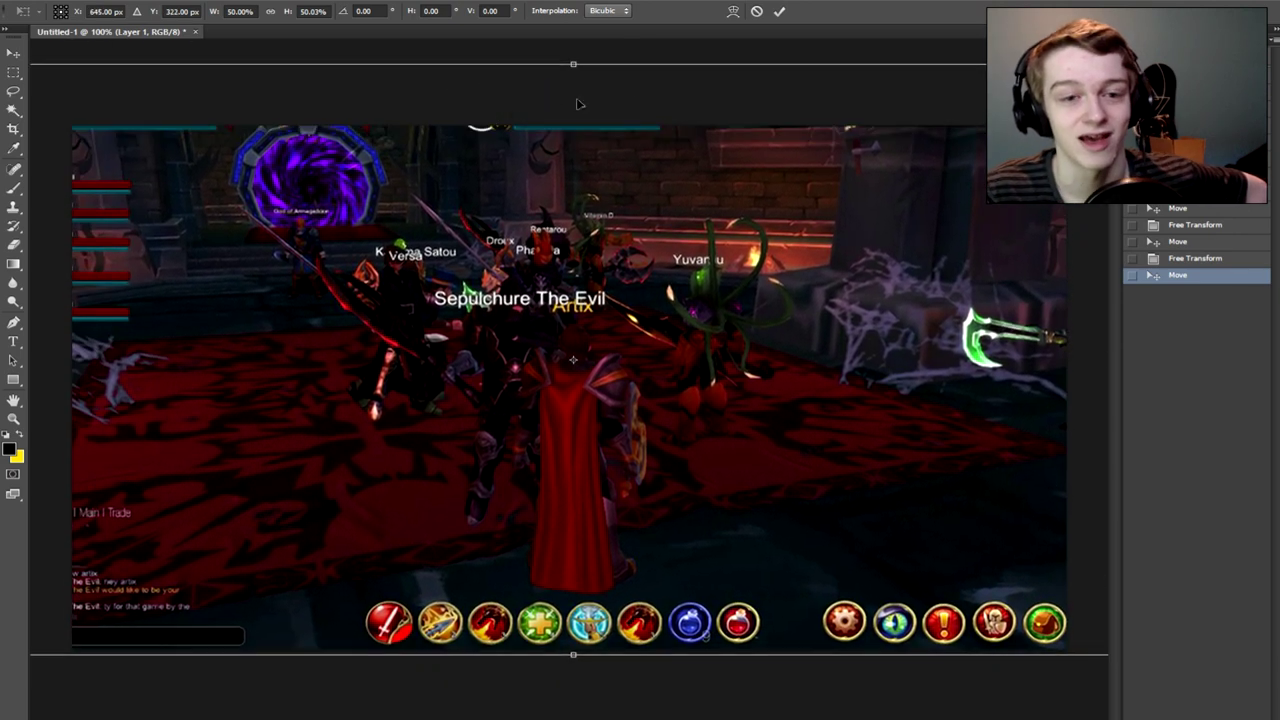